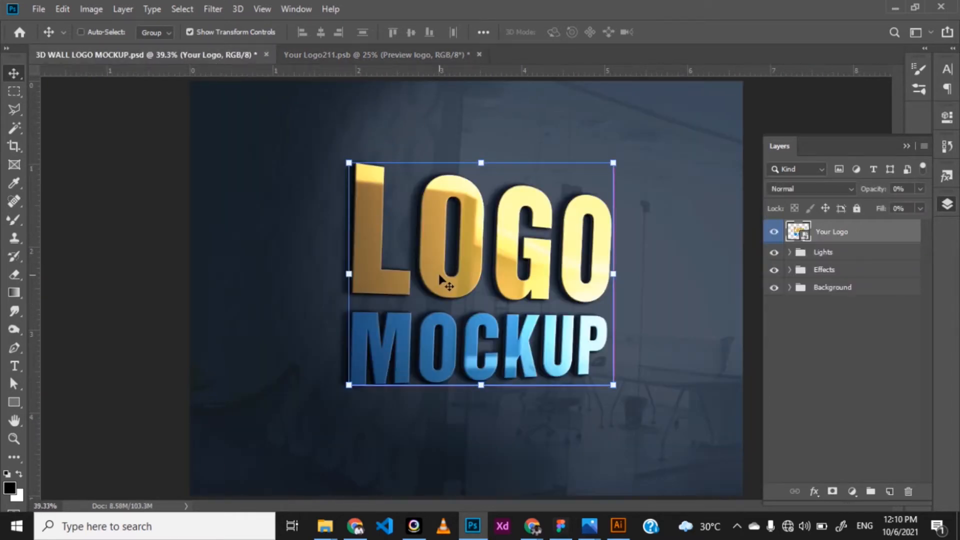
# - Create a new 4 x 4 inch document at 300 pixels/inch with RGB colour and a white background
pyautogui.hotkey('ctrl', 't')
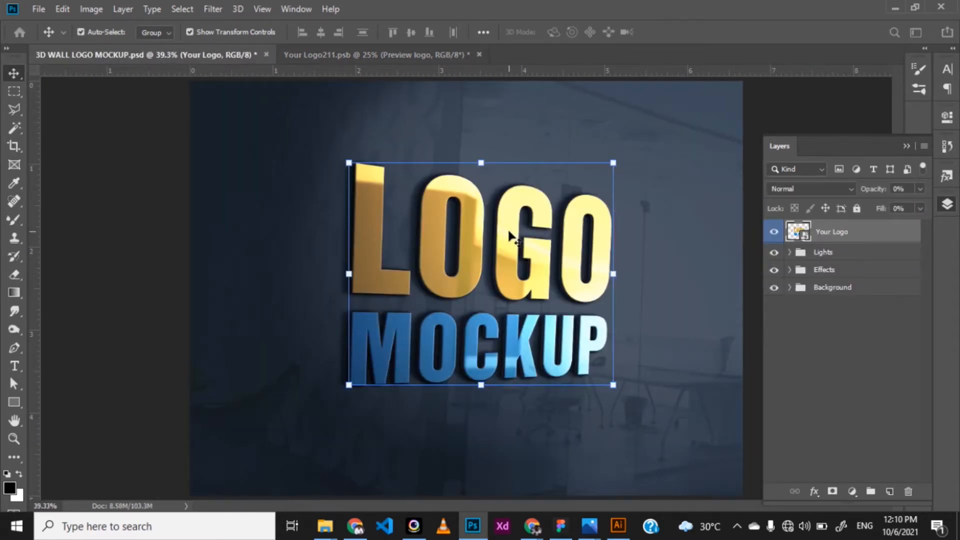
pyautogui.hotkey('ctrl', 'n')
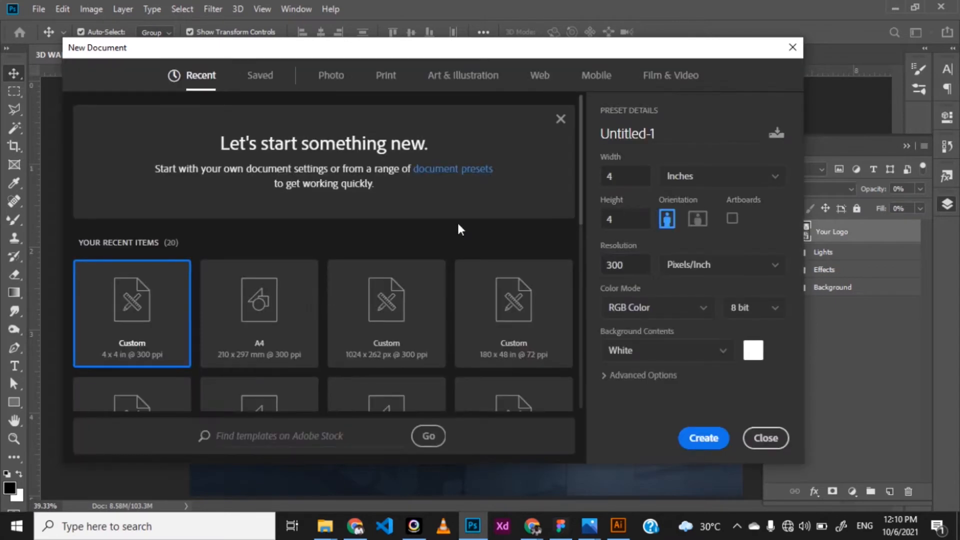
pyautogui.scroll(-3, 410, 322)
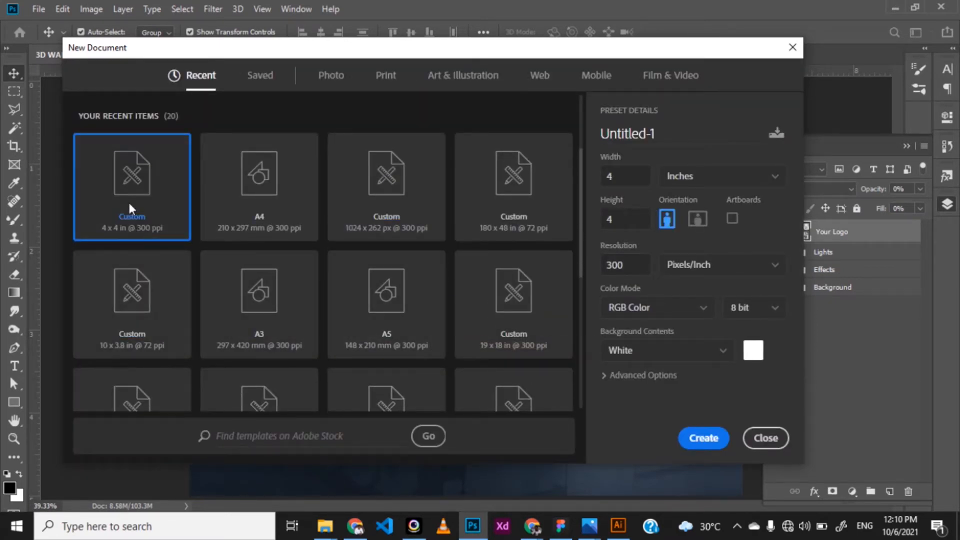
pyautogui.click(703, 438)
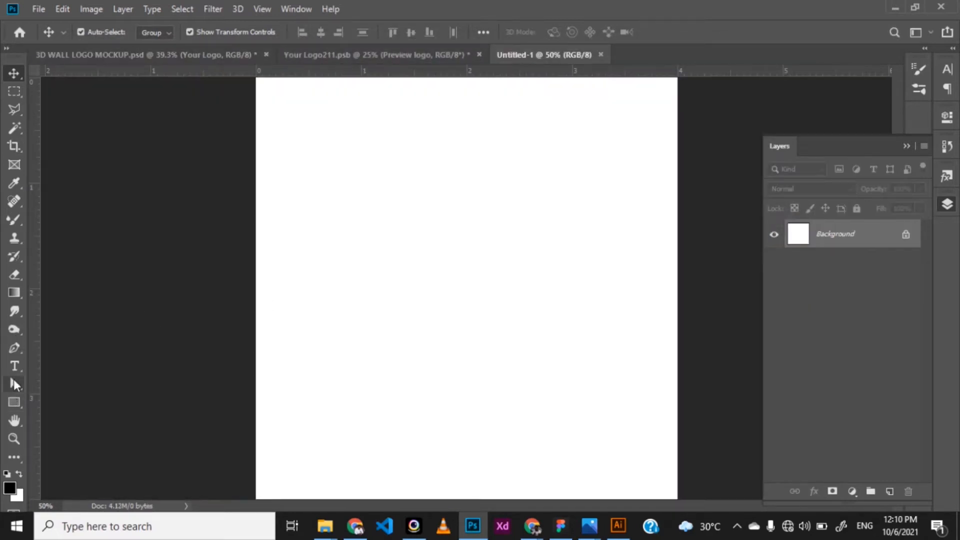
# - Draw a black square about 168 px wide and duplicate it once to its right and once below that copy
pyautogui.click(14, 402)
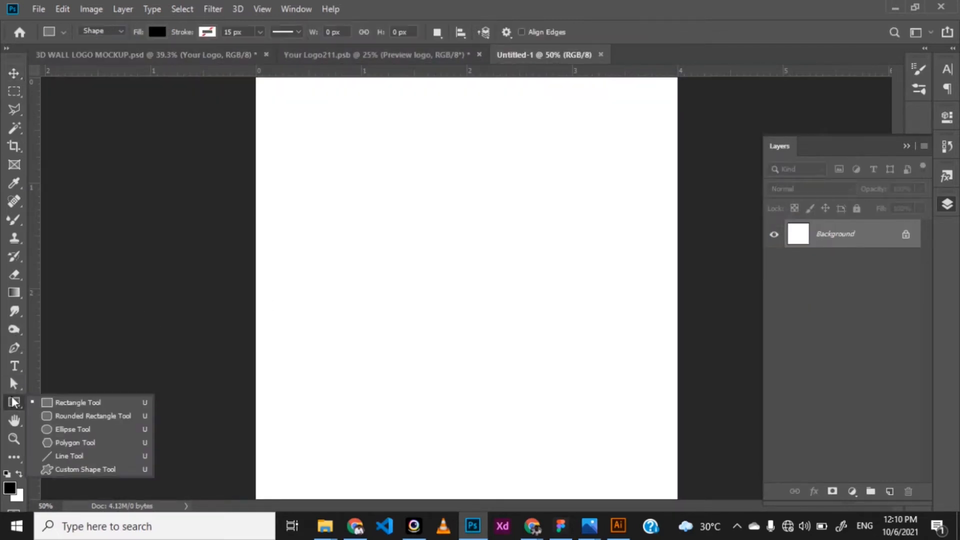
pyautogui.click(51, 404)
pyautogui.moveTo(321, 165); pyautogui.dragTo(379, 223)
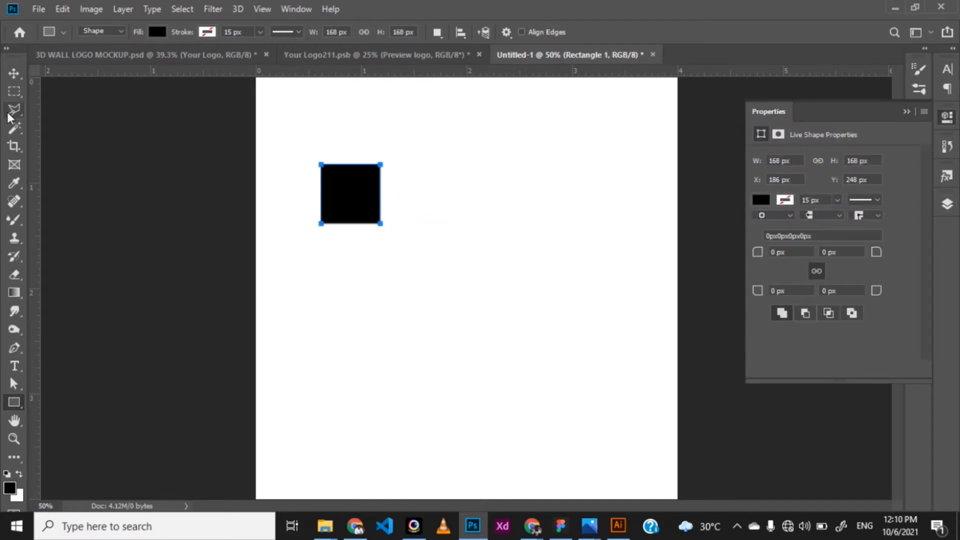
pyautogui.press('v')
pyautogui.moveTo(376, 205); pyautogui.dragTo(433, 280)
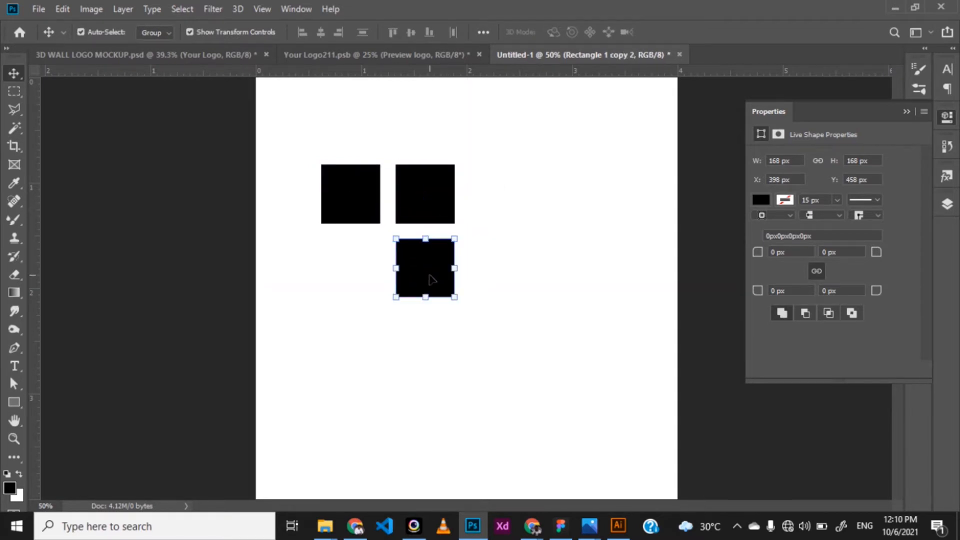
# - Rotate all three squares together so they form a right-pointing group of diamonds, and scale the group down slightly
pyautogui.moveTo(309, 163); pyautogui.dragTo(550, 316)
pyautogui.moveTo(463, 159); pyautogui.dragTo(388, 225)
pyautogui.press('Return')
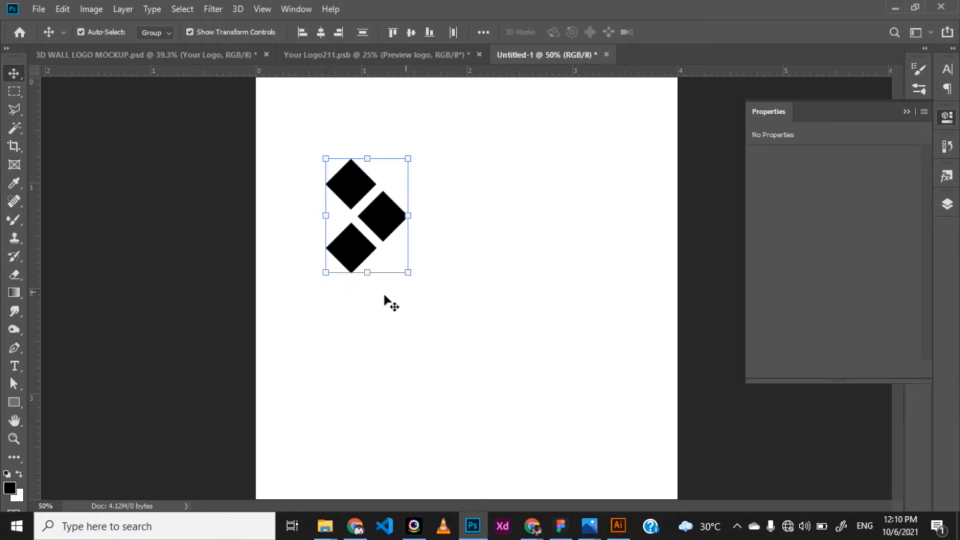
# - Add the text VIPE INTEGRATED to the right of the diamonds
pyautogui.click(15, 365)
pyautogui.click(431, 217)
pyautogui.write('VO')
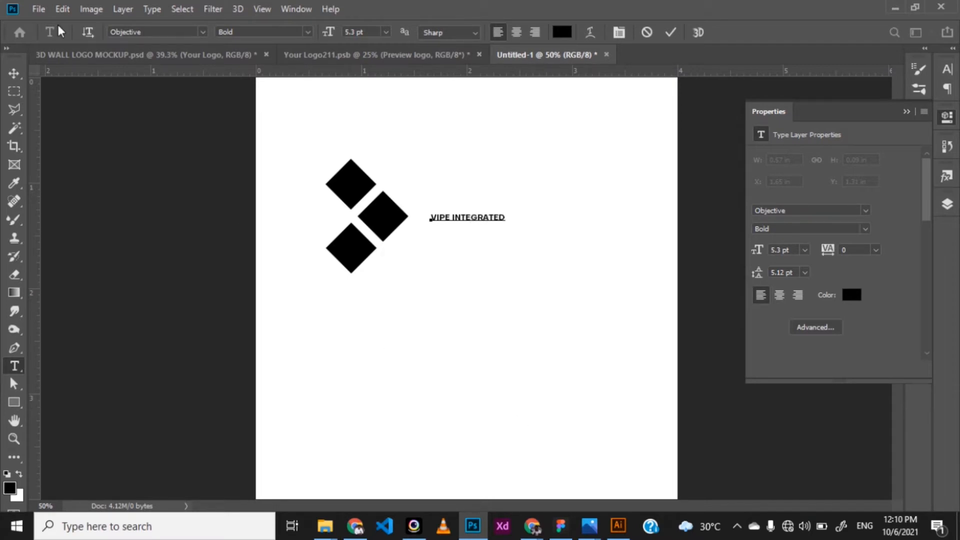
# - Enlarge the VIPE INTEGRATED text to about 351% and position it beside the diamonds
pyautogui.click(14, 73)
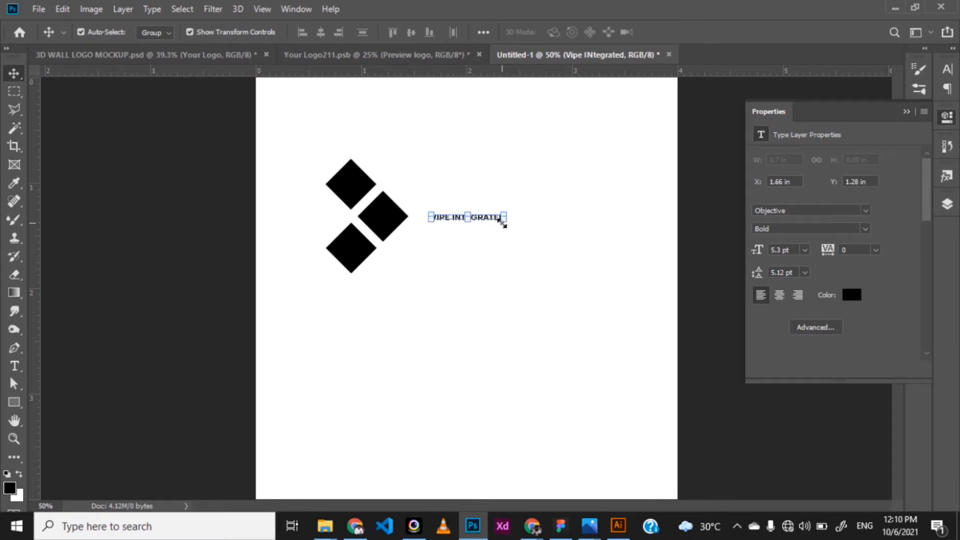
pyautogui.hotkey('ctrl', 't')
pyautogui.moveTo(508, 222); pyautogui.dragTo(700, 240)
pyautogui.moveTo(616, 208); pyautogui.dragTo(593, 231)
pyautogui.press('Return')
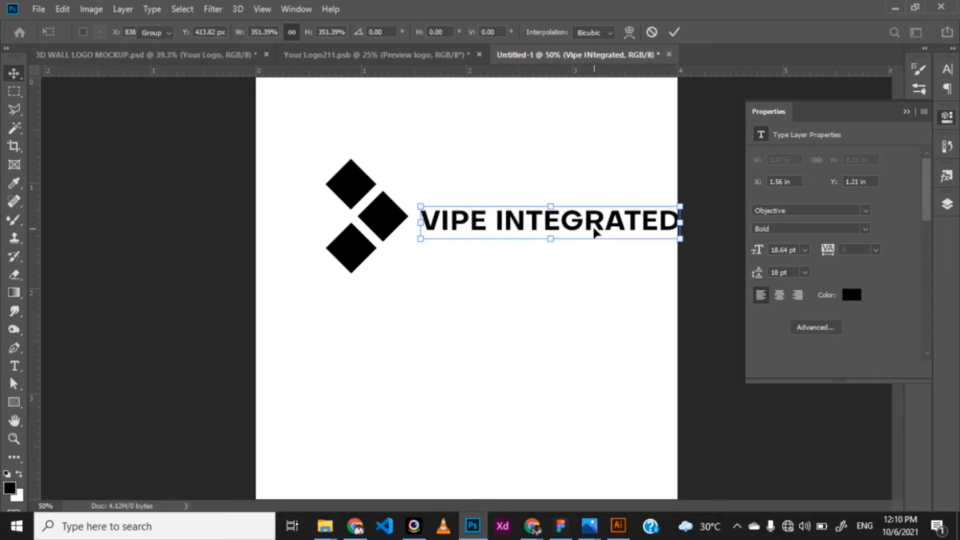
# - Scale the diamond group down and move it and the text lower, aligned side by side on the canvas
pyautogui.moveTo(310, 169); pyautogui.dragTo(383, 253)
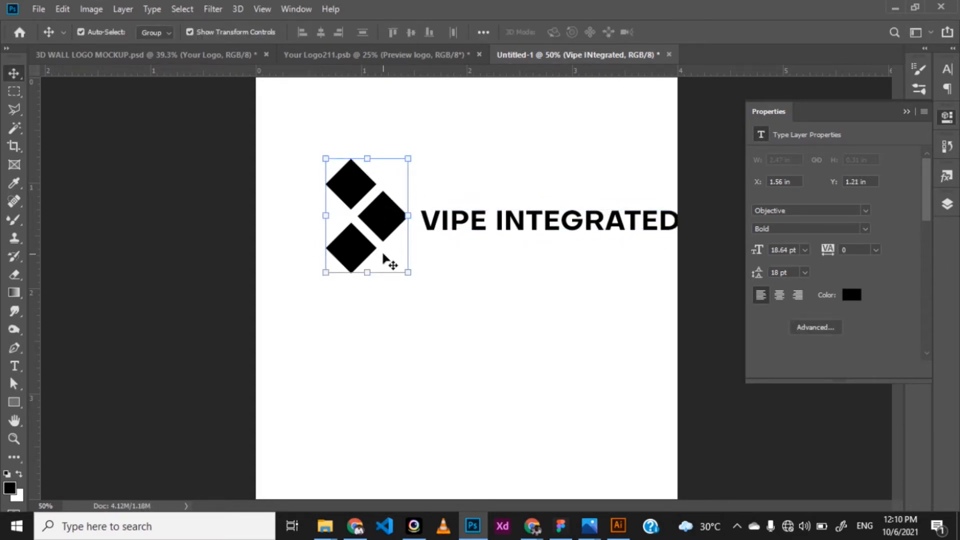
pyautogui.moveTo(404, 163); pyautogui.dragTo(376, 204)
pyautogui.moveTo(364, 236); pyautogui.dragTo(357, 265)
pyautogui.press('Return')
pyautogui.moveTo(482, 231); pyautogui.dragTo(448, 275)
# - Remove the word INTEGRATED from the text so the line contains only VIPE
pyautogui.doubleClick(471, 260)
pyautogui.click(466, 263)
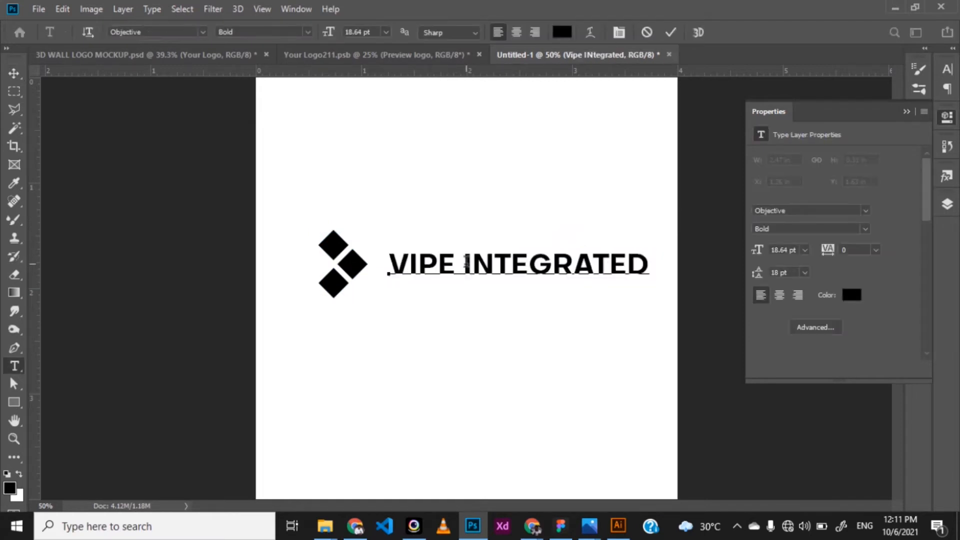
pyautogui.press('Delete')
pyautogui.press('Return')
pyautogui.moveTo(458, 261); pyautogui.dragTo(622, 294)
pyautogui.hotkey('ctrl', 'x')
pyautogui.press('BackSpace')
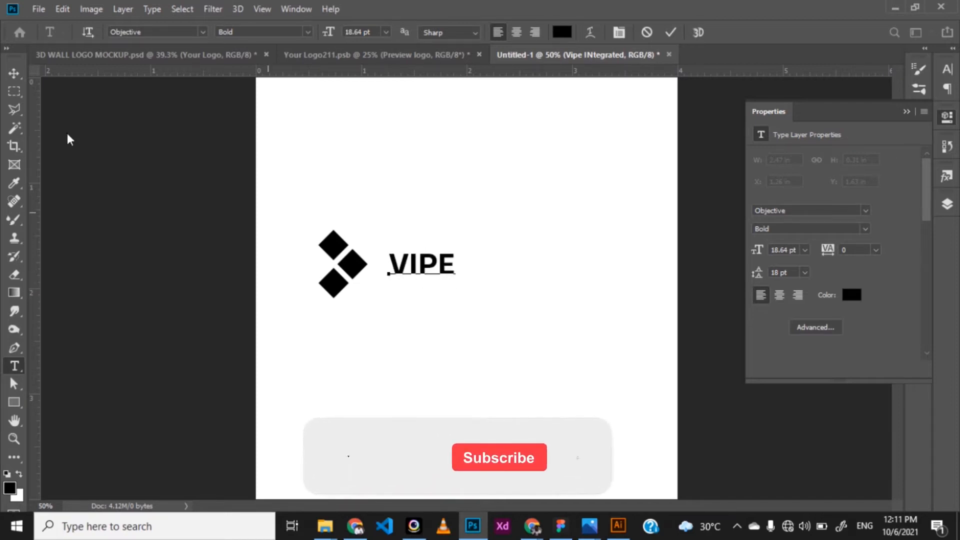
# - Enlarge VIPE to about 31.25 pt and place a duplicate of it directly below
pyautogui.click(10, 76)
pyautogui.moveTo(455, 266); pyautogui.dragTo(459, 295)
pyautogui.press('Return')
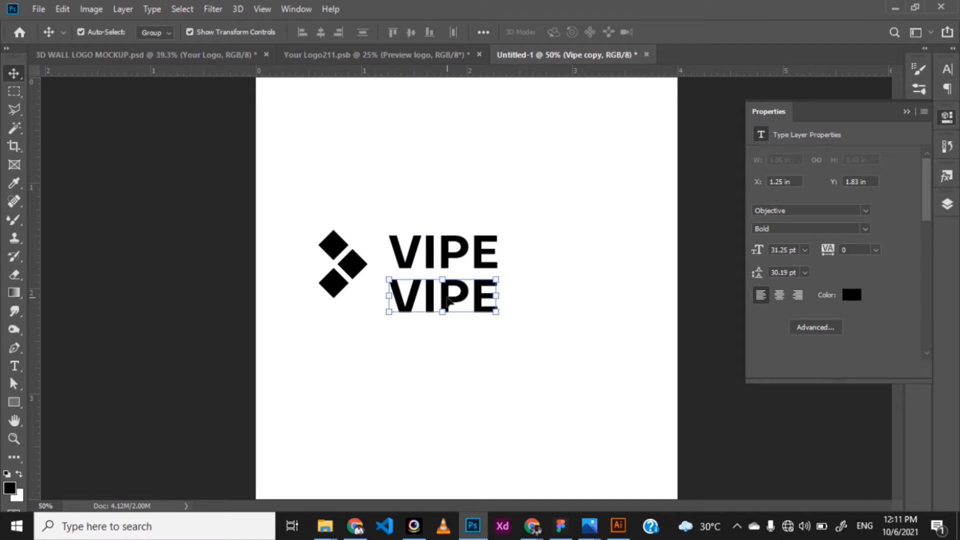
# - Change the lower VIPE copy to INTEGRATED and scale it down to about VIPE's width
pyautogui.doubleClick(446, 300)
pyautogui.write('INTEGRATED')
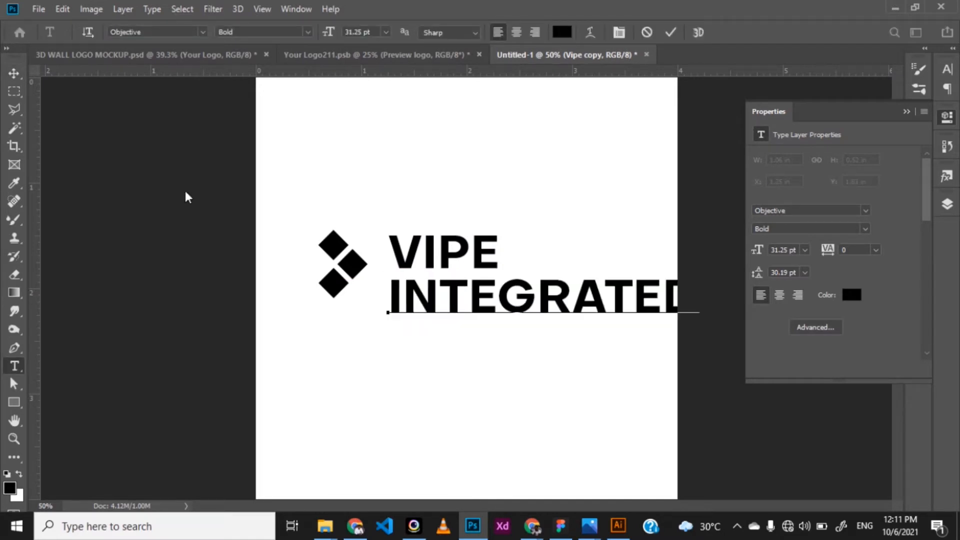
pyautogui.click(14, 73)
pyautogui.moveTo(696, 283); pyautogui.dragTo(496, 278)
pyautogui.press('Return')
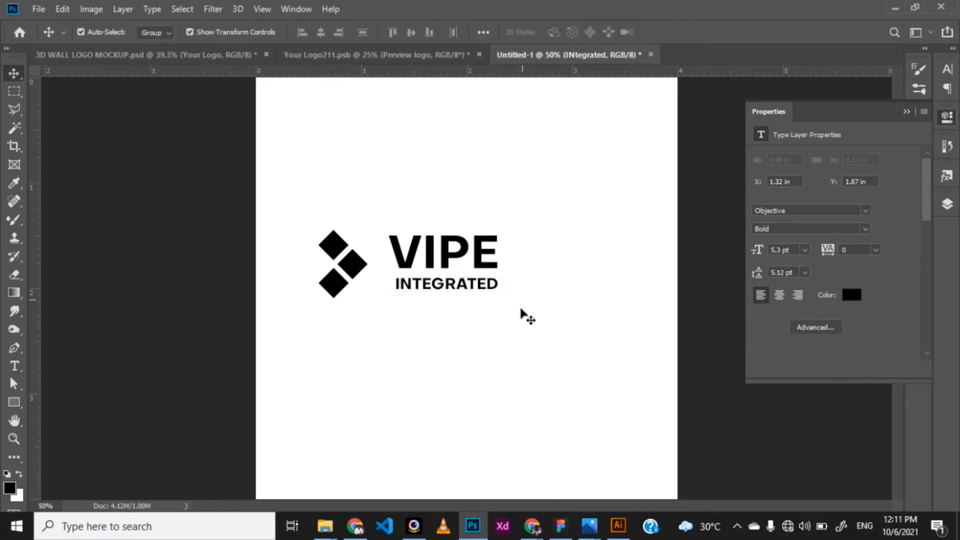
# - Nudge the INTEGRATED line up closer to VIPE
pyautogui.click(518, 311)
pyautogui.click(454, 284)
pyautogui.press('Up')
pyautogui.press('Up')
pyautogui.press('Up')
pyautogui.press('Up')
pyautogui.press('Up')
pyautogui.press('Up')
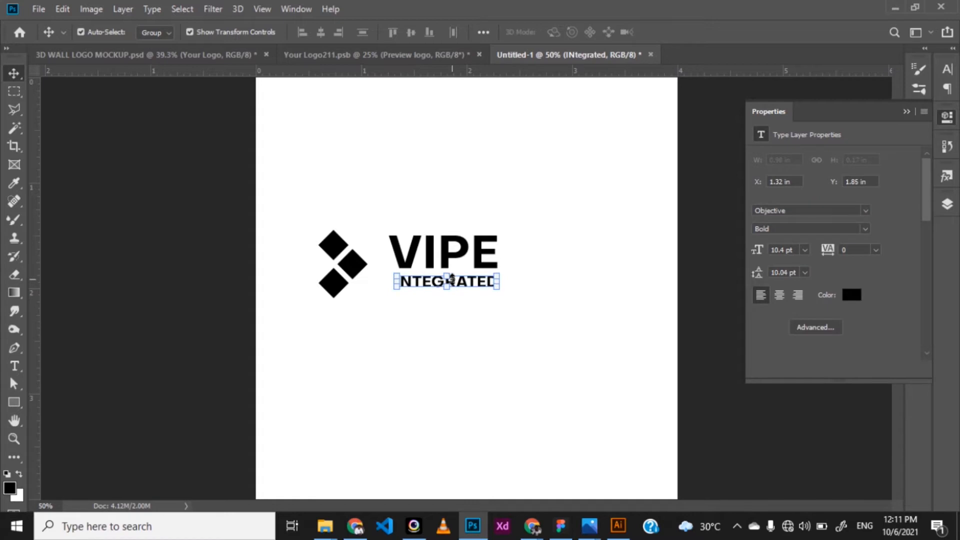
# - Scale both text lines down together and keep them next to the diamonds
pyautogui.moveTo(537, 320); pyautogui.dragTo(428, 261)
pyautogui.moveTo(500, 230); pyautogui.dragTo(456, 263)
pyautogui.press('Return')
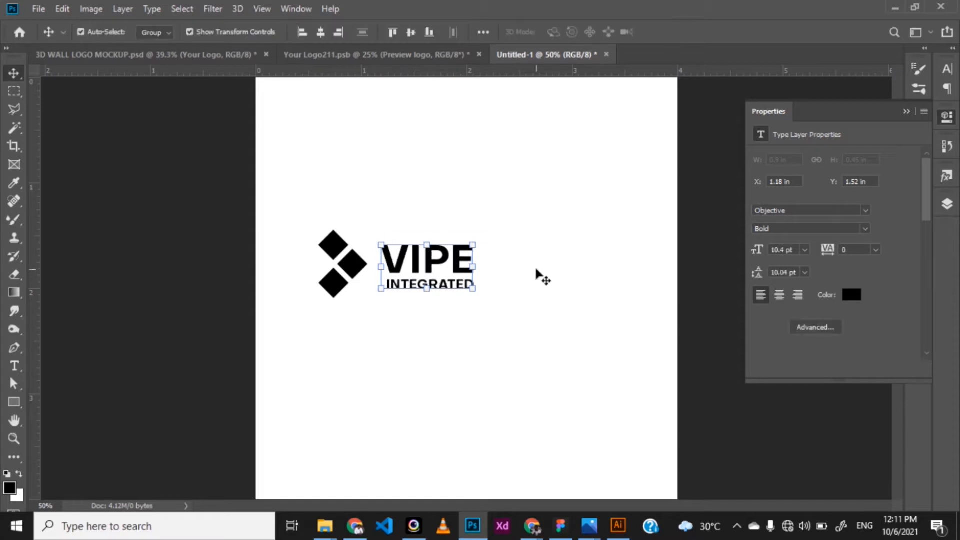
# - Move the diamonds and both text lines together to the right, towards the canvas centre
pyautogui.moveTo(491, 337); pyautogui.dragTo(323, 253)
pyautogui.moveTo(408, 269); pyautogui.dragTo(469, 273)
pyautogui.click(524, 343)
# - Nudge the two text lines upward to centre them vertically against the diamonds
pyautogui.moveTo(507, 332); pyautogui.dragTo(466, 266)
pyautogui.press('Up')
pyautogui.press('Up')
pyautogui.press('Up')
pyautogui.press('Up')
pyautogui.press('Up')
pyautogui.press('Up')
pyautogui.press('Up')
pyautogui.press('Up')
pyautogui.click(574, 317)
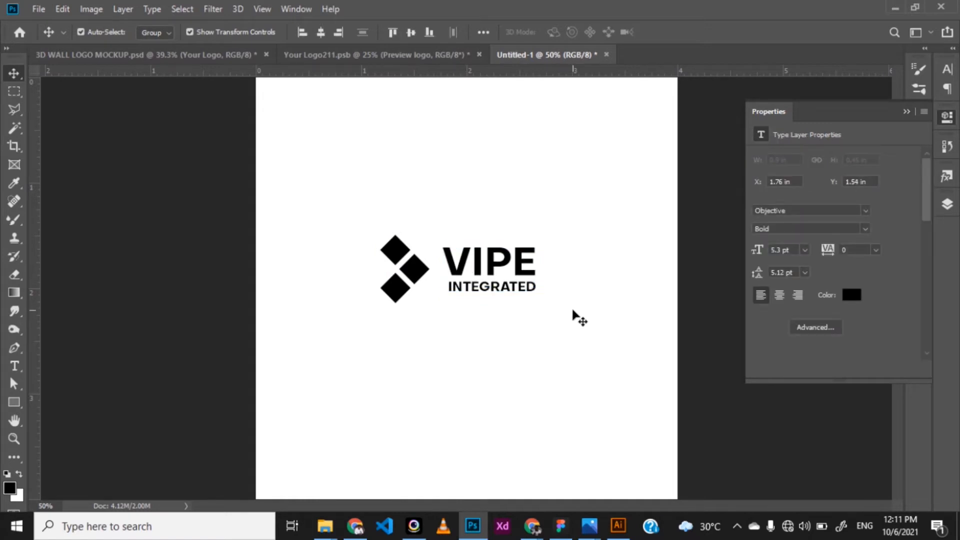
# - Select the whole logo and move it slightly down on the canvas
pyautogui.click(499, 289)
pyautogui.moveTo(570, 338); pyautogui.dragTo(360, 249)
pyautogui.moveTo(496, 268); pyautogui.dragTo(498, 286)
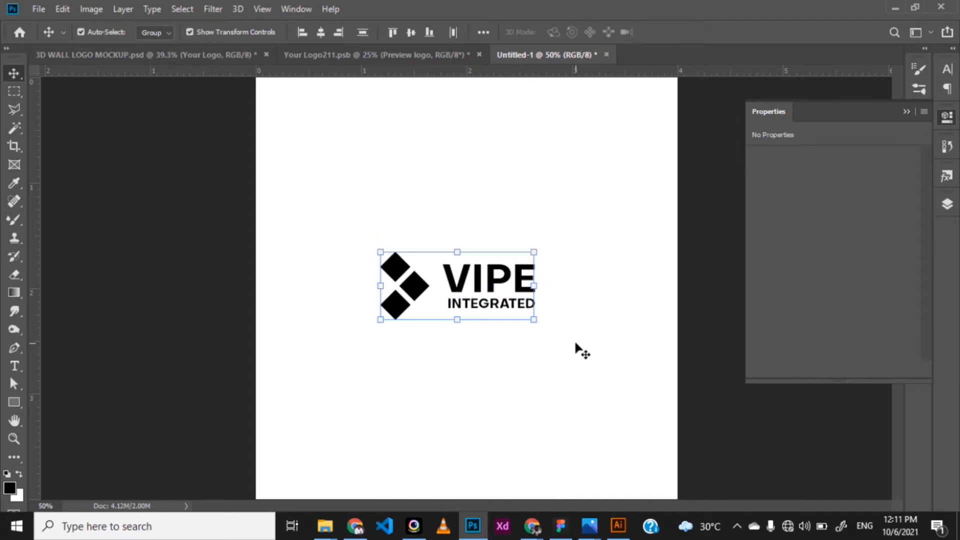
# - Enlarge the whole logo to about 137% and recentre it horizontally on the canvas
pyautogui.moveTo(534, 318); pyautogui.dragTo(590, 345)
pyautogui.moveTo(539, 296); pyautogui.dragTo(517, 291)
pyautogui.press('Return')
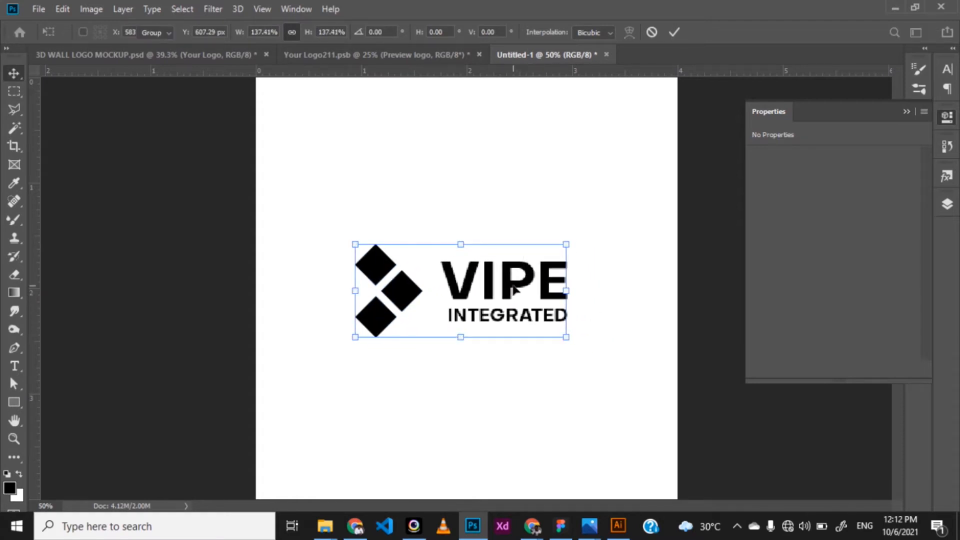
pyautogui.click(446, 328)
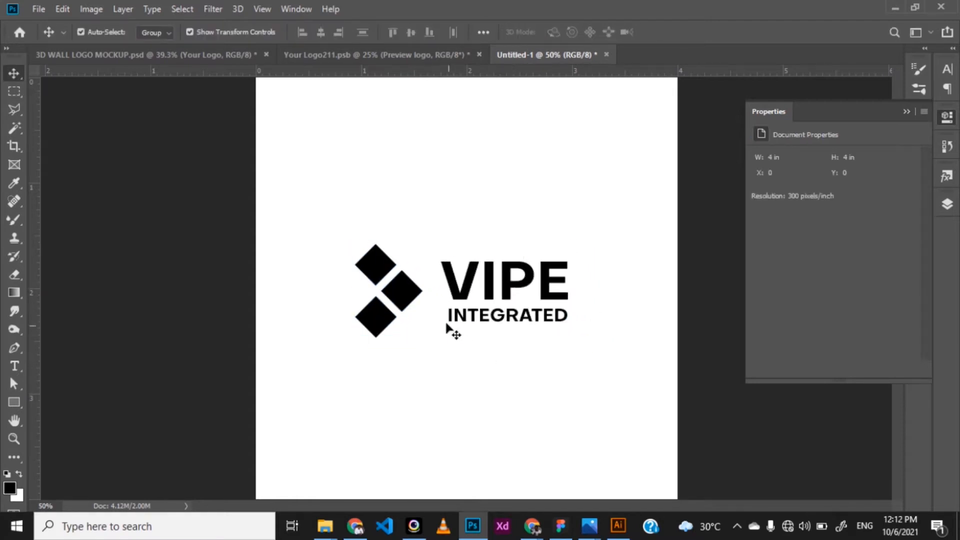
# - Fill the right-hand diamond with the recently used blue
pyautogui.click(393, 301)
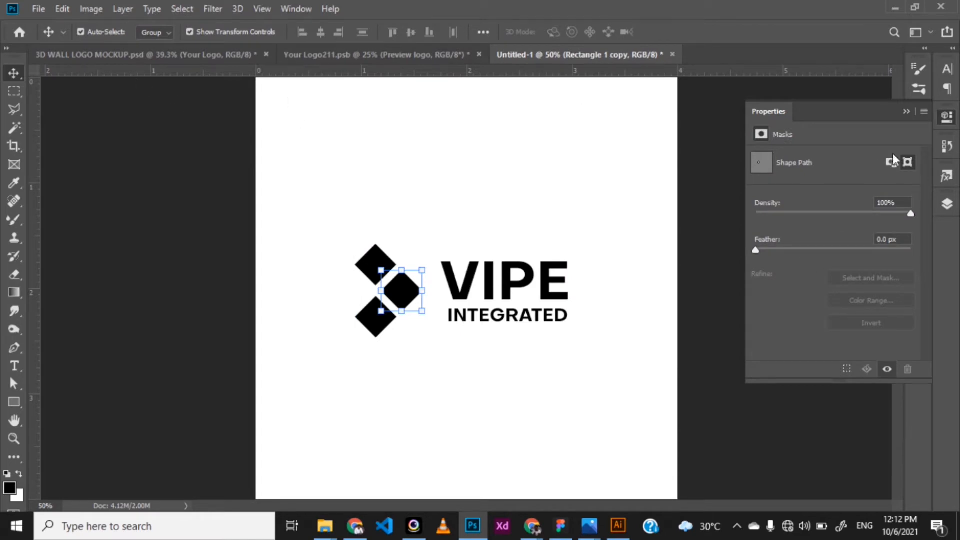
pyautogui.click(14, 403)
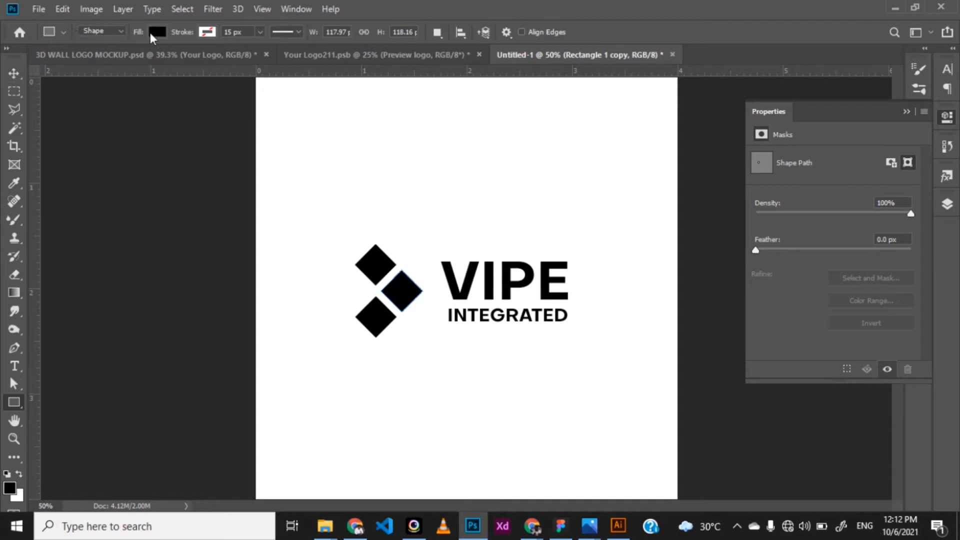
pyautogui.click(157, 31)
pyautogui.click(134, 106)
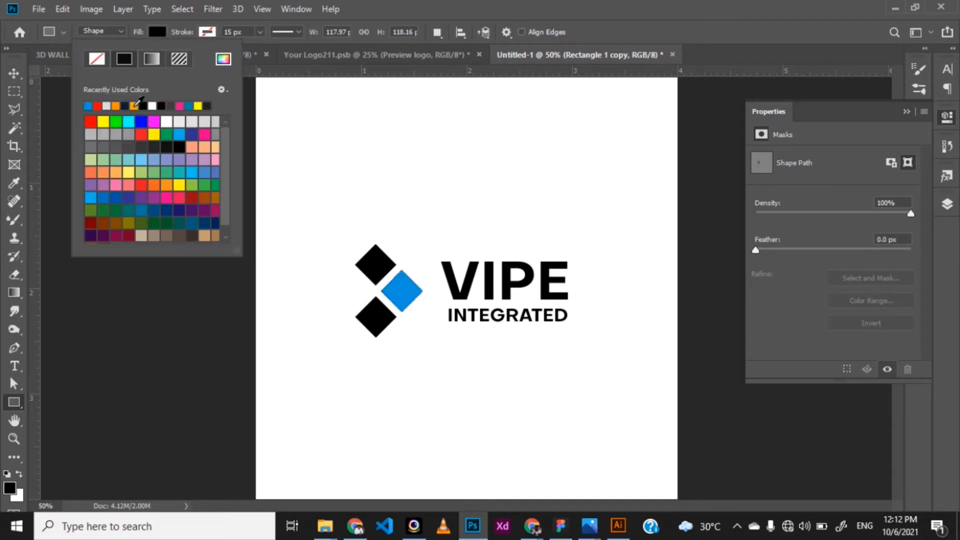
pyautogui.click(24, 78)
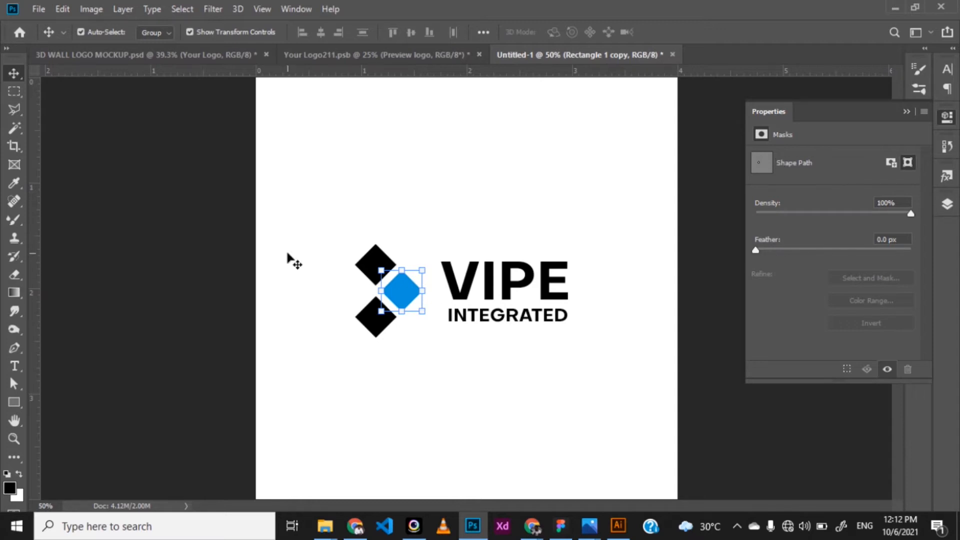
# - Fill the upper diamond with the recently used orange
pyautogui.click(333, 221)
pyautogui.click(375, 263)
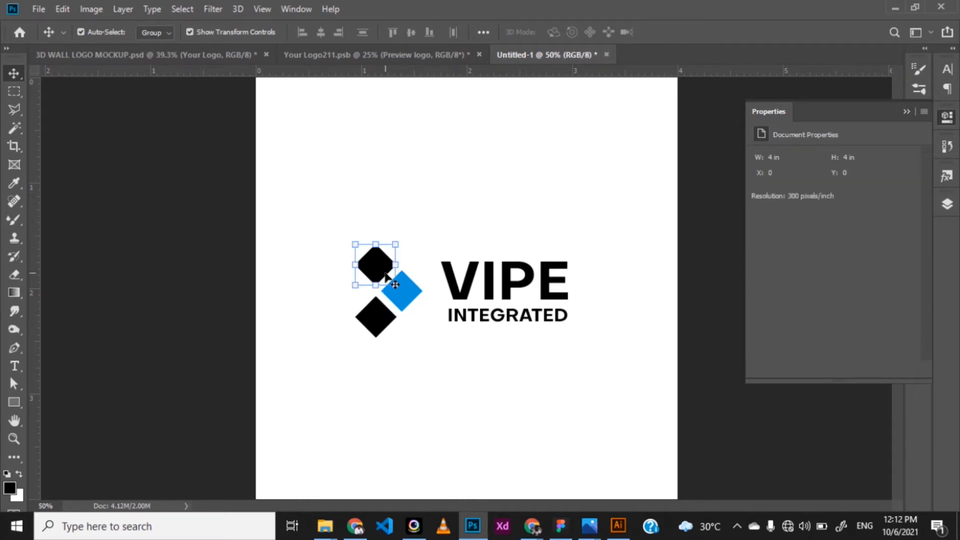
pyautogui.click(20, 399)
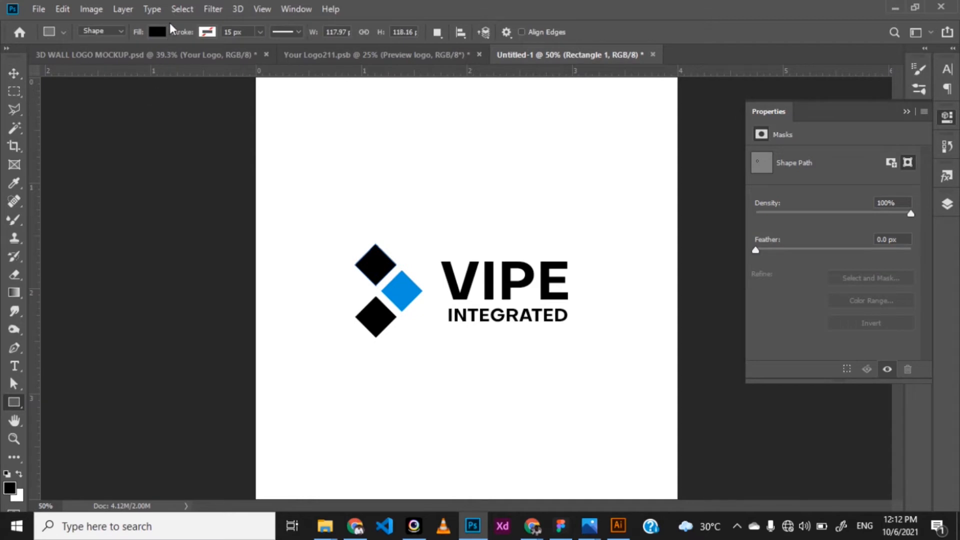
pyautogui.click(157, 31)
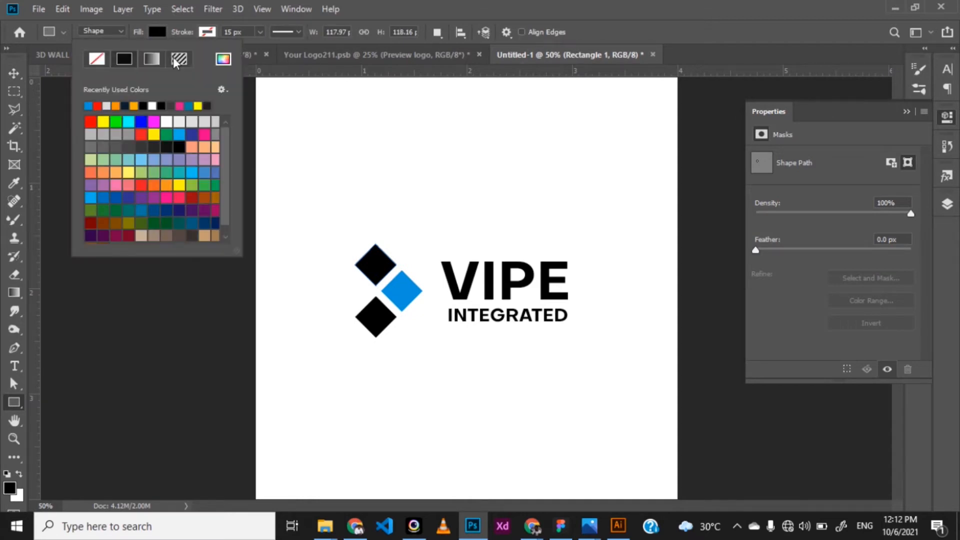
pyautogui.click(115, 106)
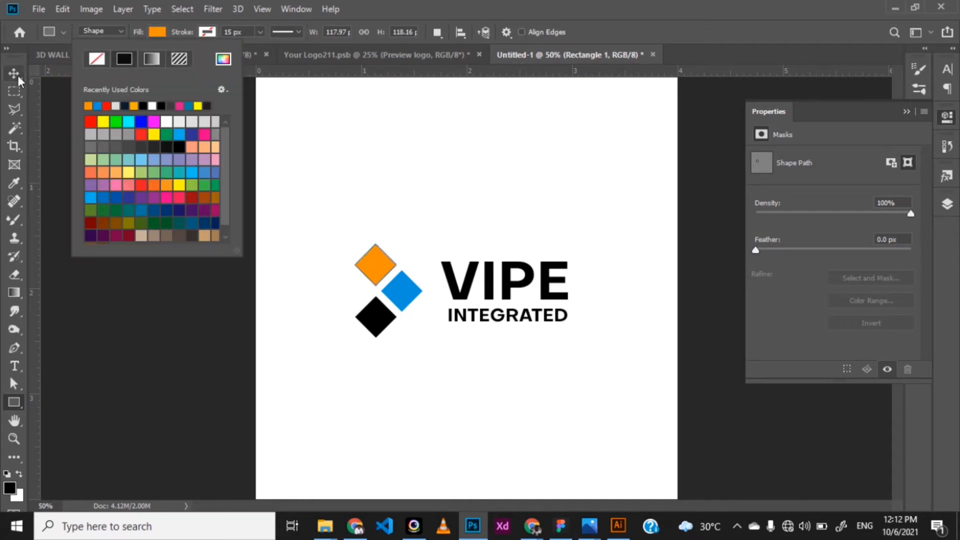
pyautogui.press('v')
# - Fill the lower diamond with a light grey swatch
pyautogui.click(175, 311)
pyautogui.click(381, 322)
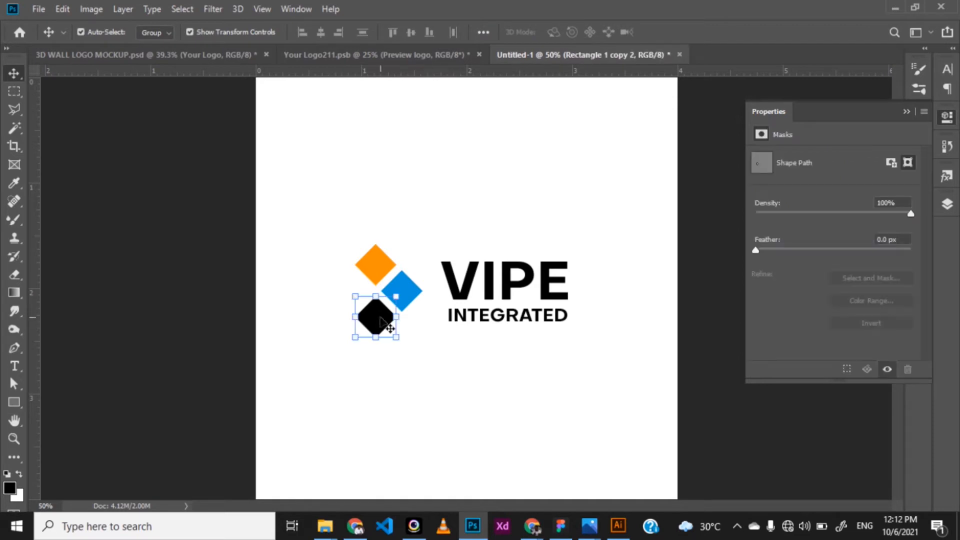
pyautogui.click(14, 402)
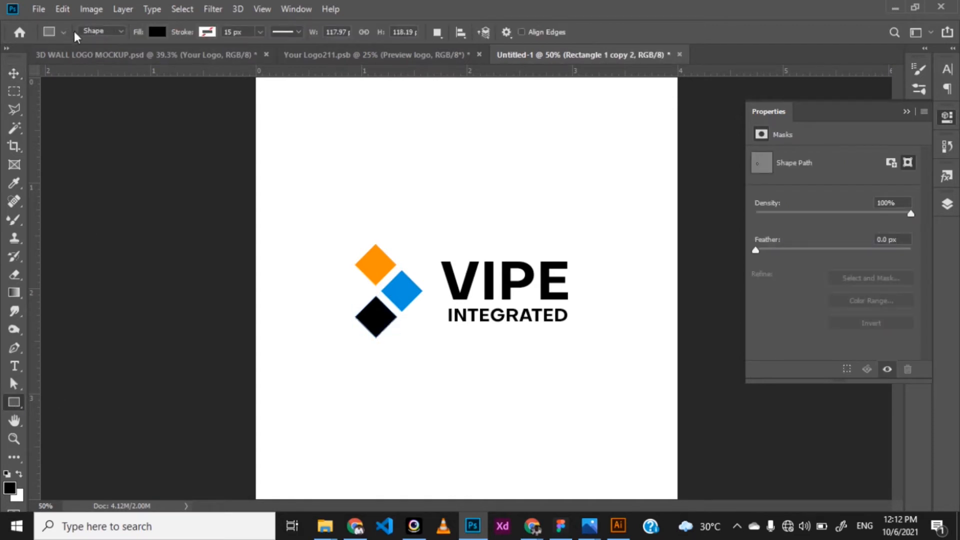
pyautogui.click(158, 32)
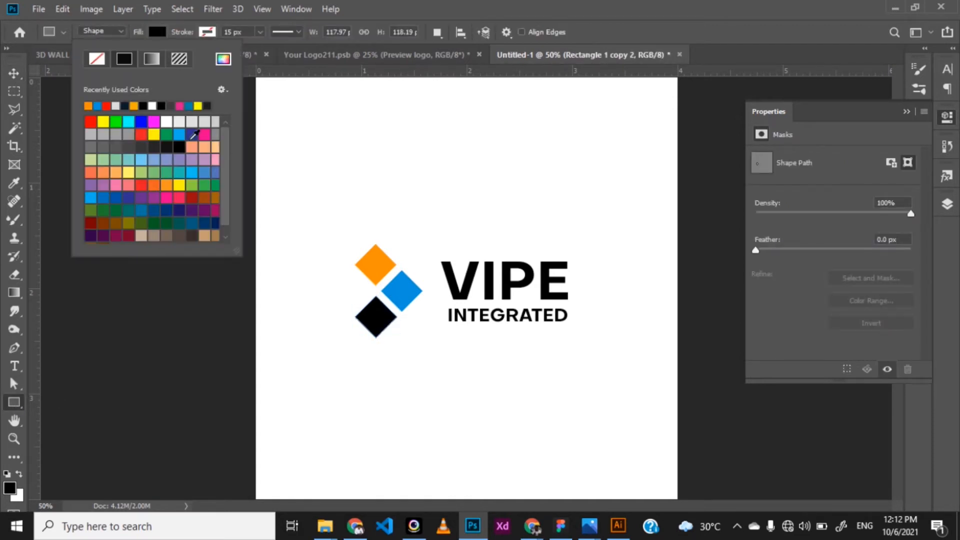
pyautogui.click(204, 121)
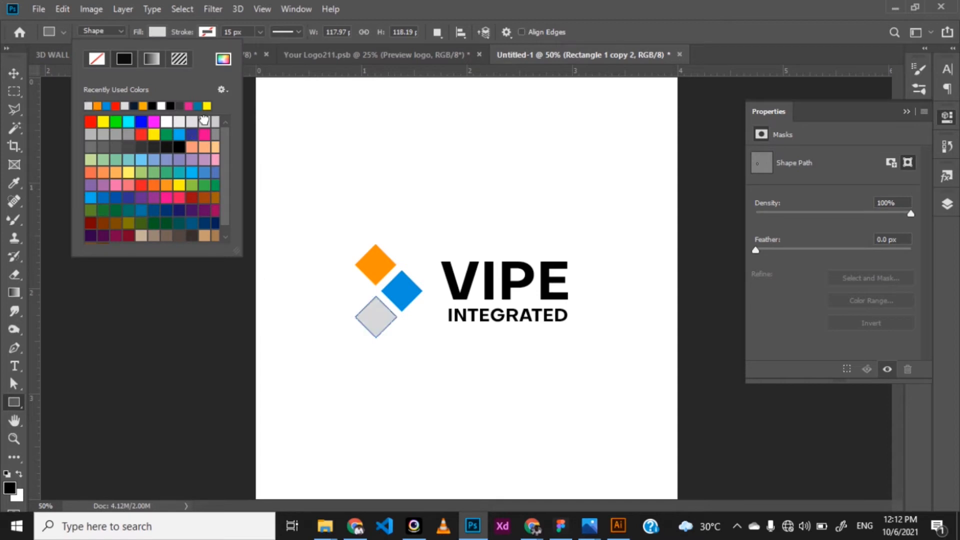
# - Move the VIPE and INTEGRATED text lines together closer to the diamonds, then deselect them
pyautogui.click(14, 73)
pyautogui.click(340, 361)
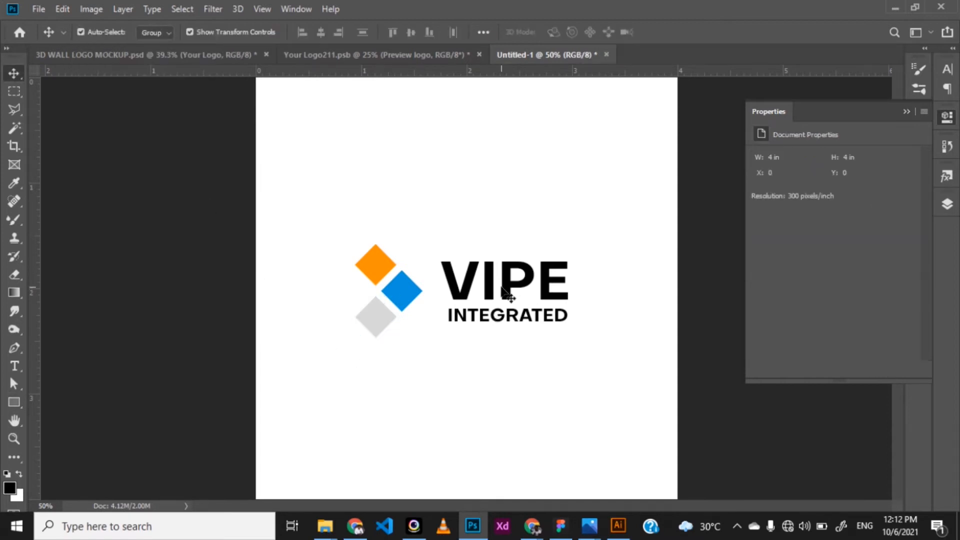
pyautogui.moveTo(493, 275); pyautogui.dragTo(477, 274)
pyautogui.click(538, 395)
pyautogui.click(487, 289)
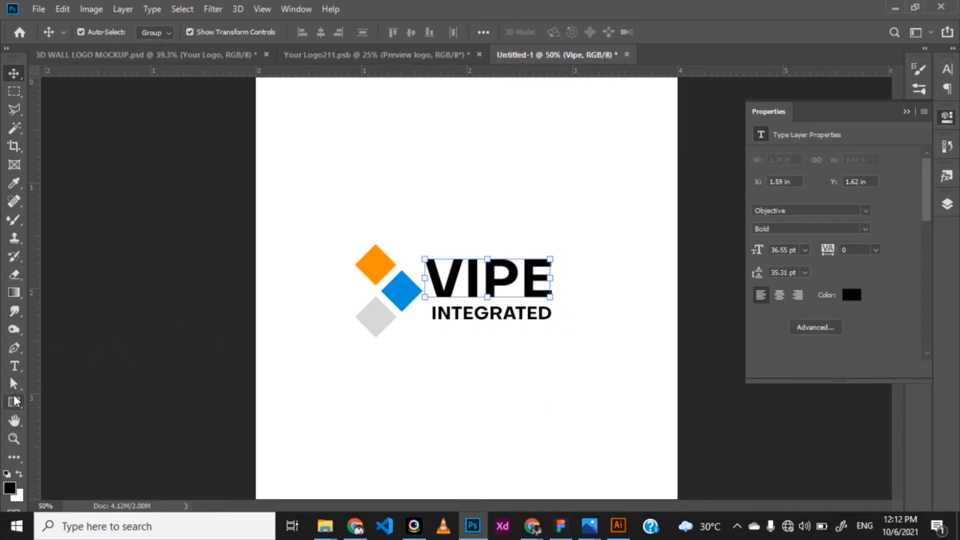
pyautogui.click(597, 349)
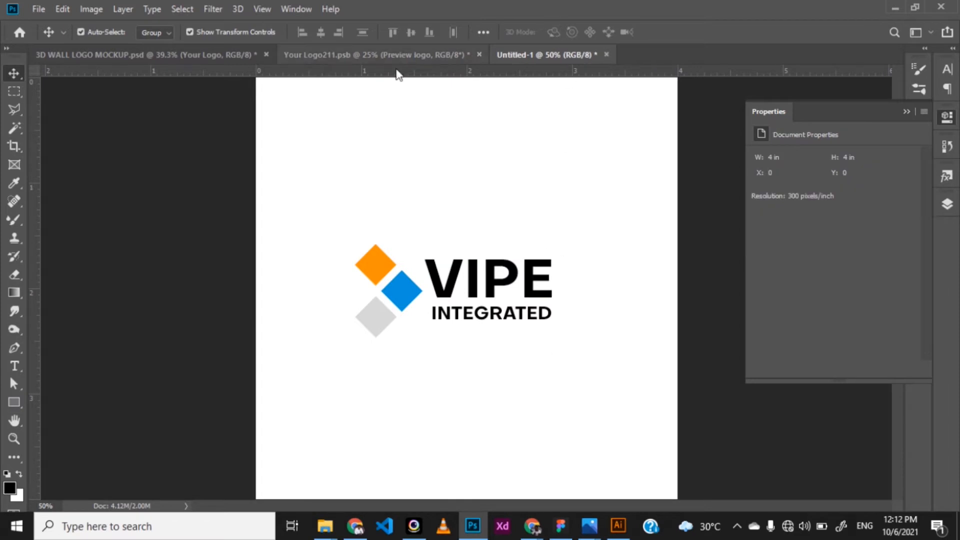
# - Glance at the 3D wall mockup document, then recolour the VIPE text with the blue sampled from the right-hand diamond
pyautogui.click(172, 55)
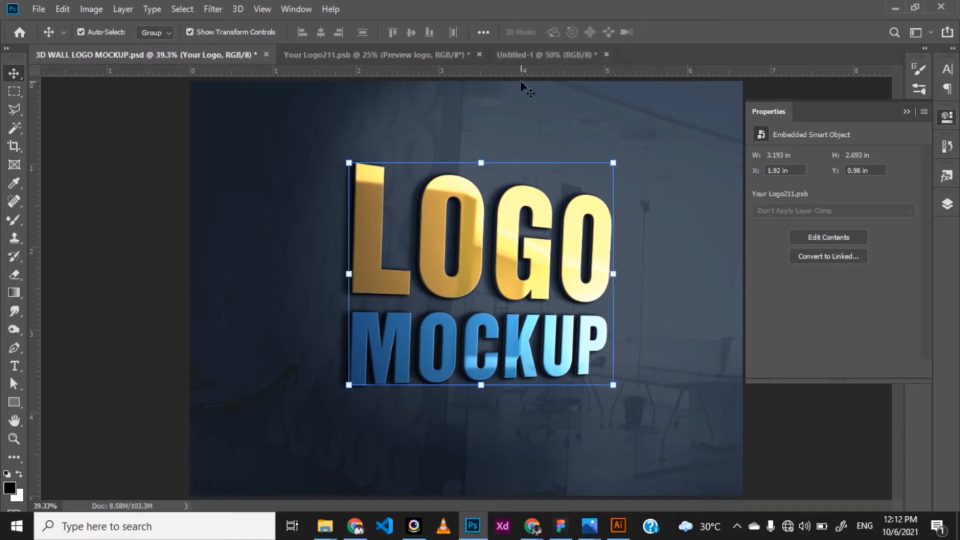
pyautogui.click(527, 59)
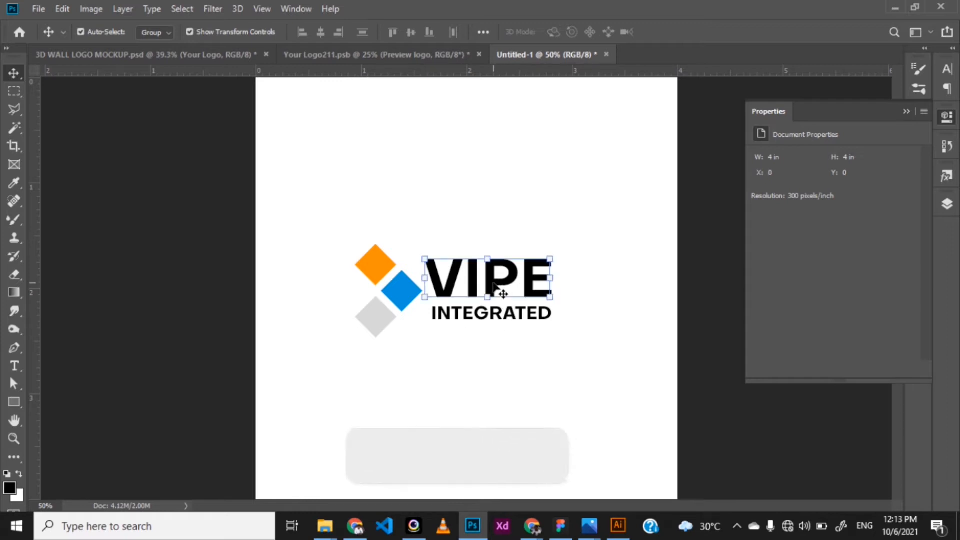
pyautogui.click(499, 288)
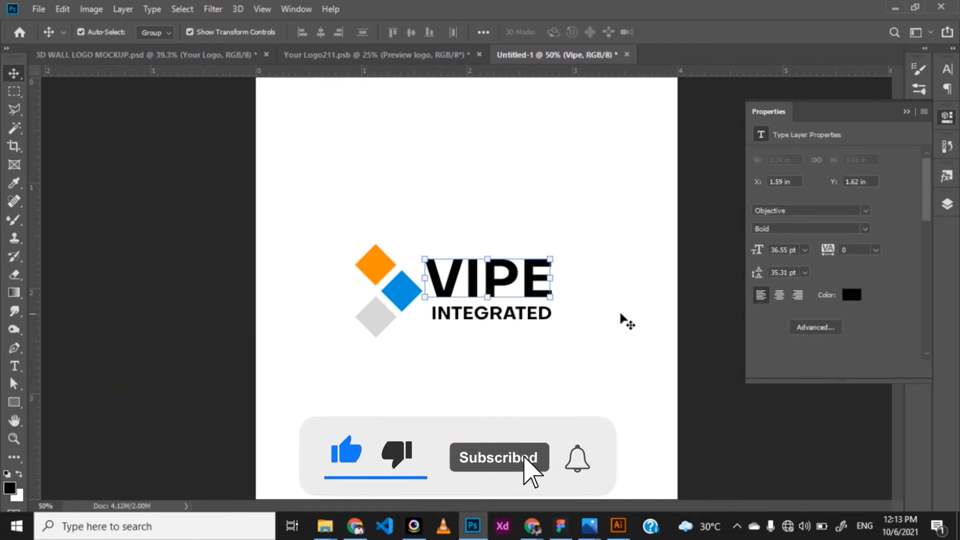
pyautogui.click(851, 294)
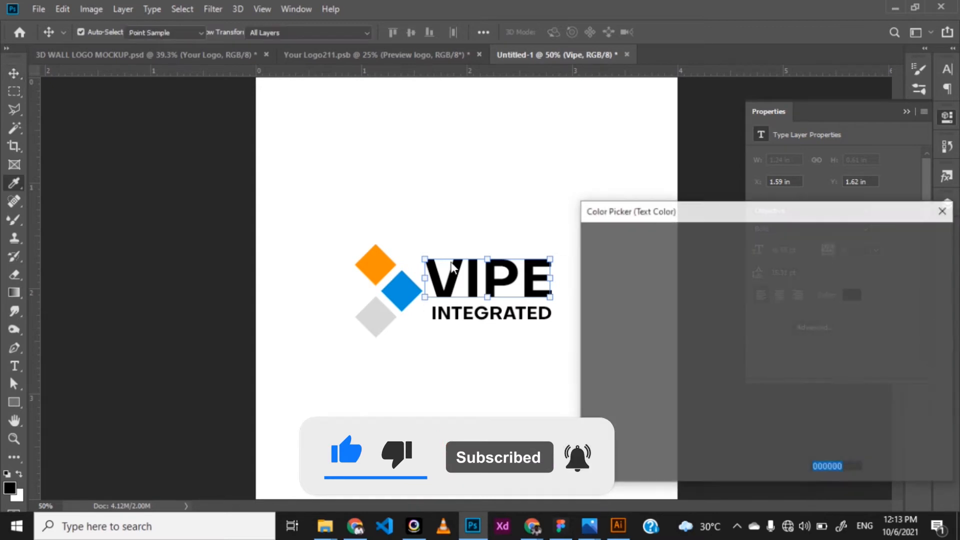
pyautogui.click(408, 290)
pyautogui.press('Return')
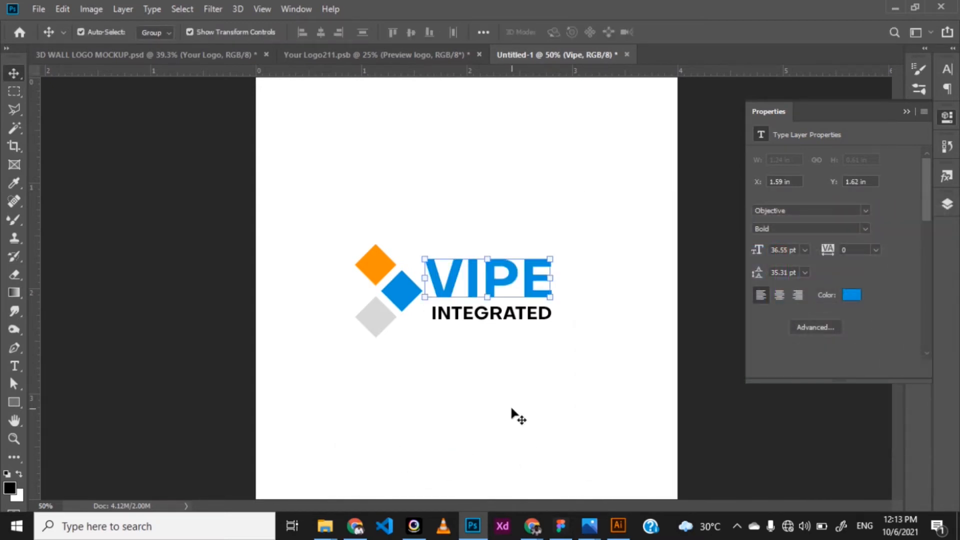
# - Recolour the INTEGRATED text with the orange ff9000 sampled from the upper diamond
pyautogui.click(481, 345)
pyautogui.click(478, 319)
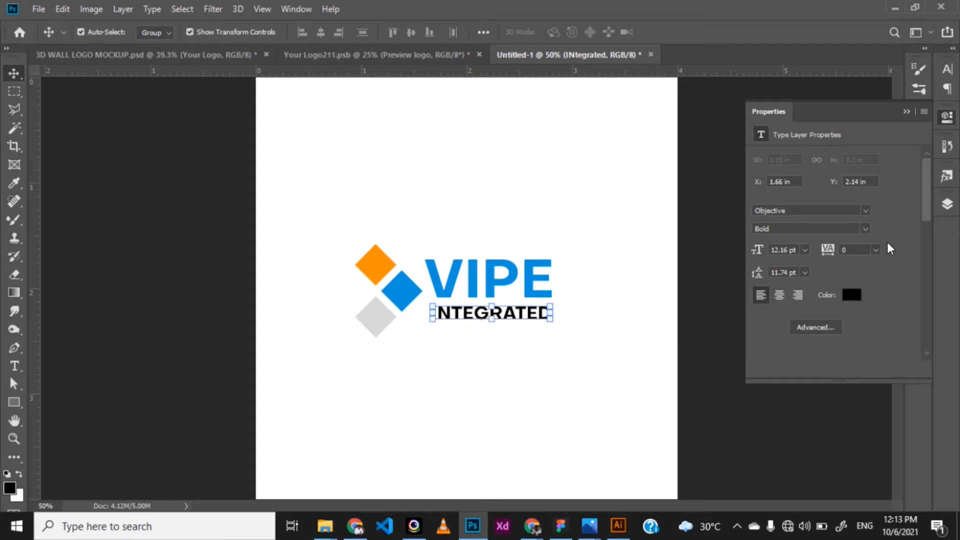
pyautogui.click(851, 295)
pyautogui.click(382, 263)
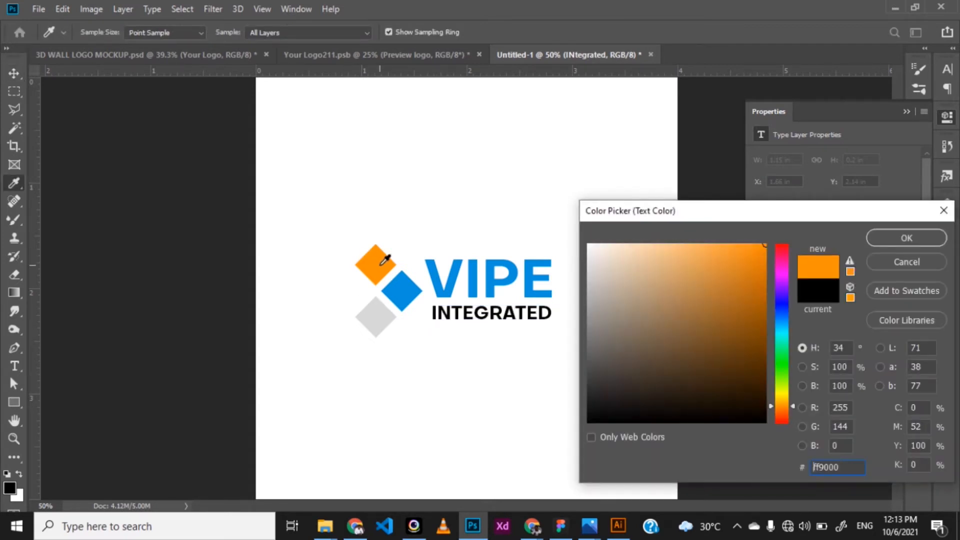
pyautogui.press('Return')
# - Select the whole logo, enlarge it proportionally and recentre it on the canvas
pyautogui.moveTo(608, 388); pyautogui.dragTo(325, 266)
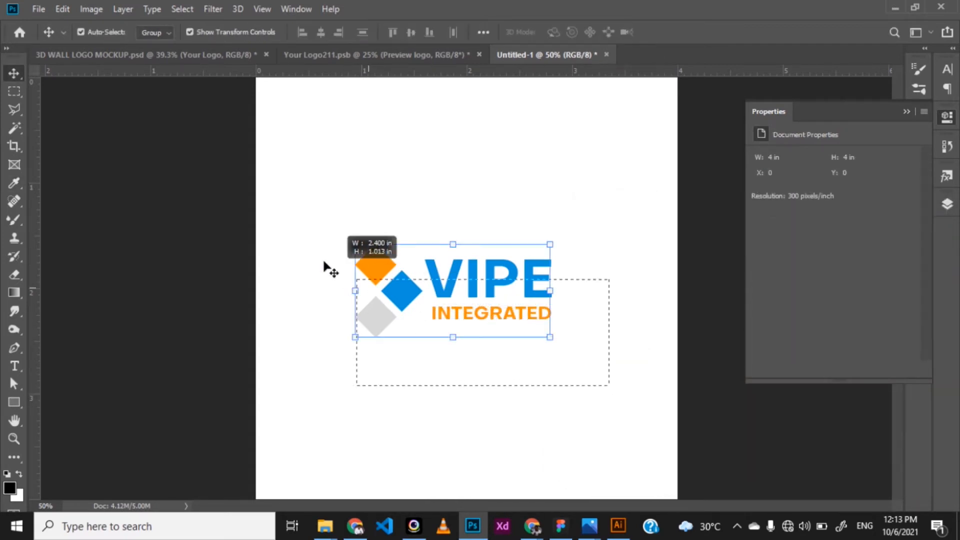
pyautogui.moveTo(561, 292); pyautogui.dragTo(590, 294)
pyautogui.press('Return')
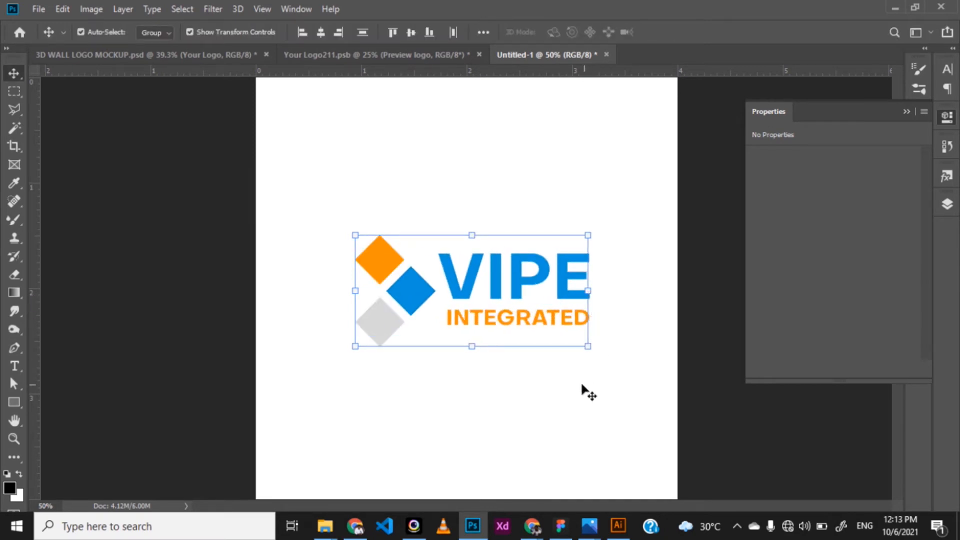
pyautogui.moveTo(500, 291); pyautogui.dragTo(492, 292)
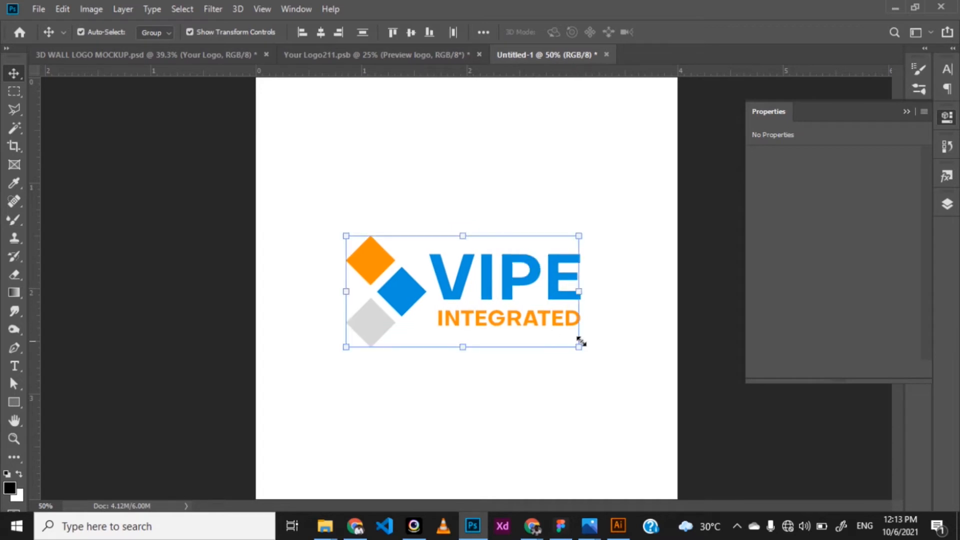
pyautogui.click(630, 338)
# - Save the document as Flat Logo Design.psd in the PS Essential Course folder
pyautogui.press('ctrl')
pyautogui.hotkey('ctrl', 's')
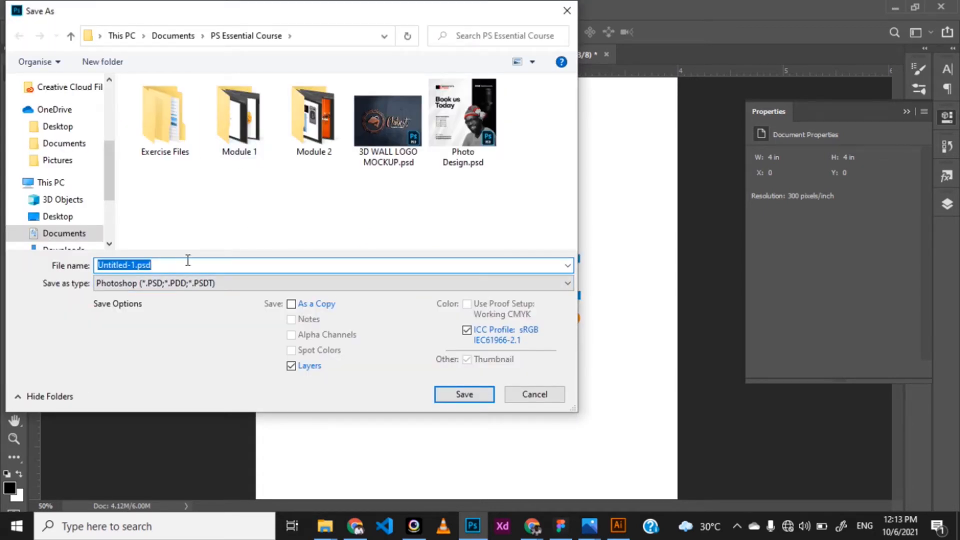
pyautogui.write('Logo')
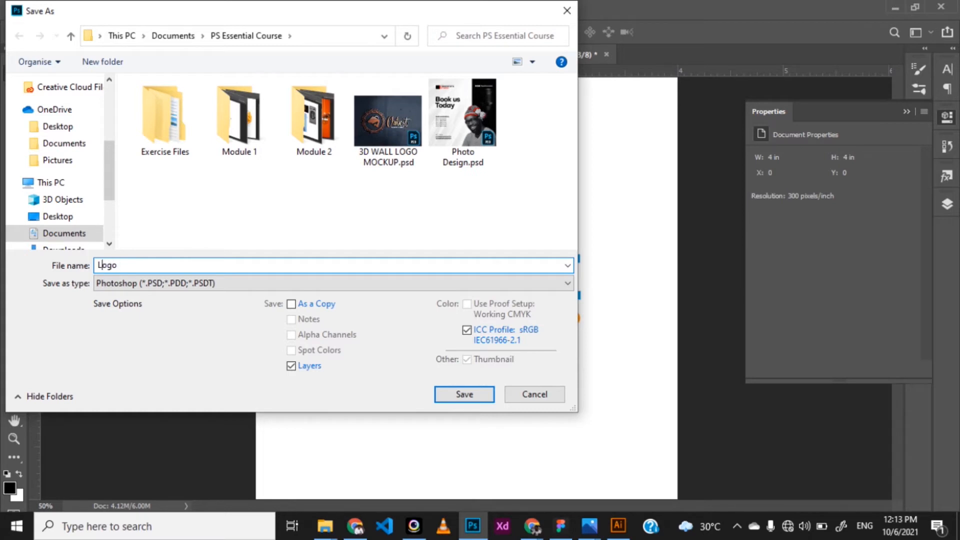
pyautogui.write('Flat')
pyautogui.press('Return')
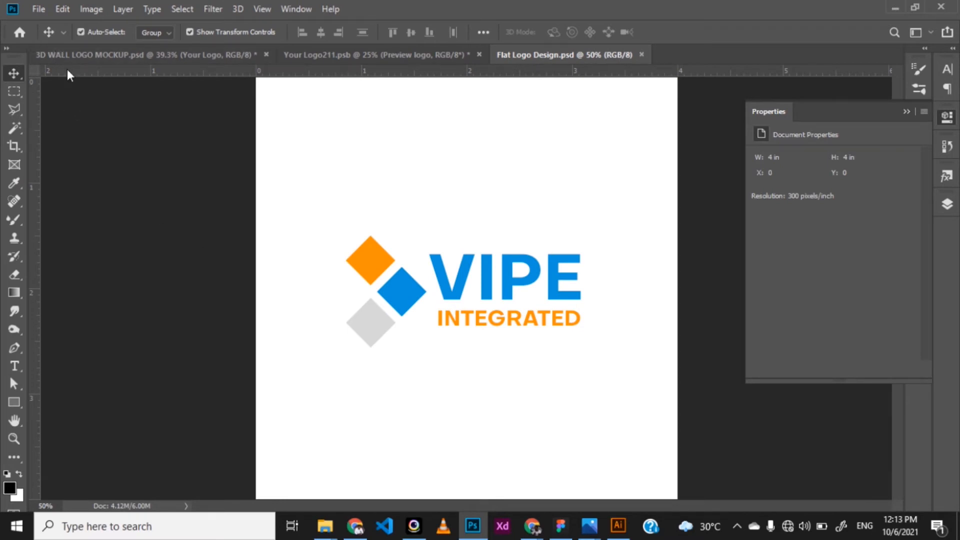
# - Save a JPEG copy as Flat Logo Design.jpg in the same folder with quality 12
pyautogui.press('ctrl')
pyautogui.hotkey('ctrl', 'shift', 's')
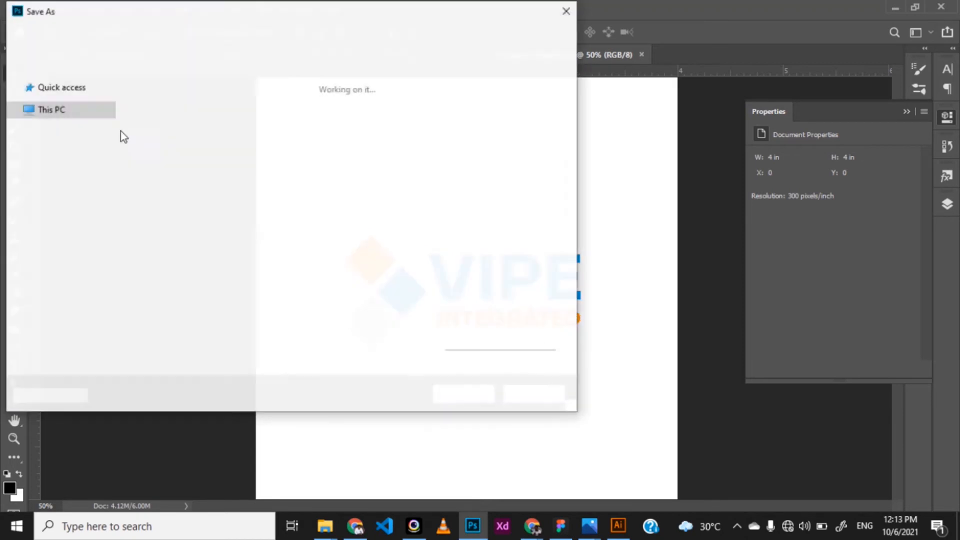
pyautogui.click(150, 283)
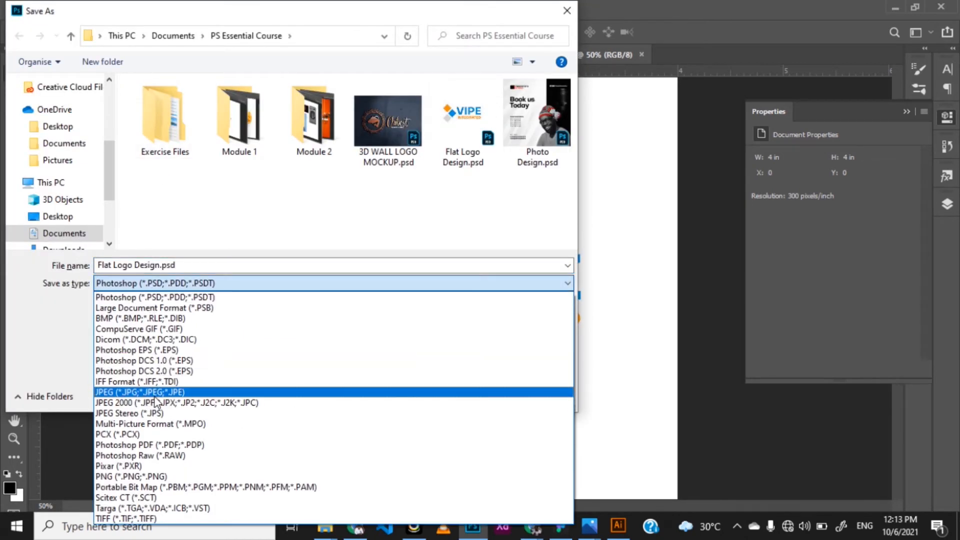
pyautogui.click(158, 392)
pyautogui.press('Return')
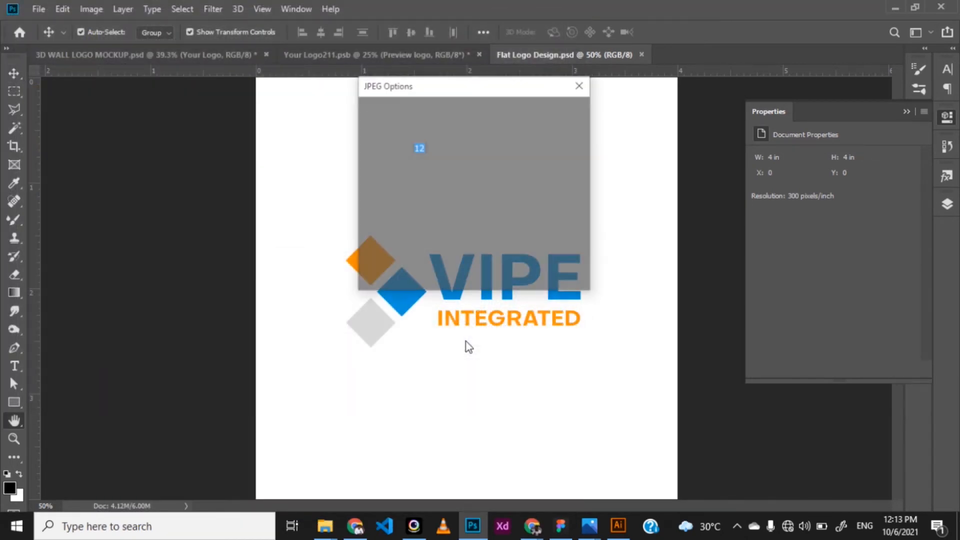
pyautogui.click(556, 112)
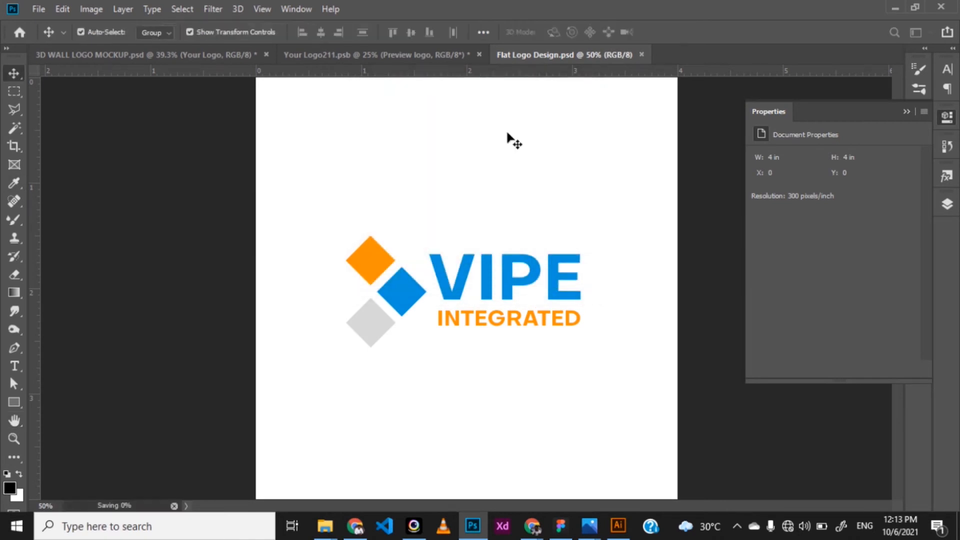
# - Switch to File Explorer, view Flat Logo Design.jpg in Photos, close it and return to Photoshop
pyautogui.hotkey('alt', 'Tab')
pyautogui.hotkey('alt', 'Tab')
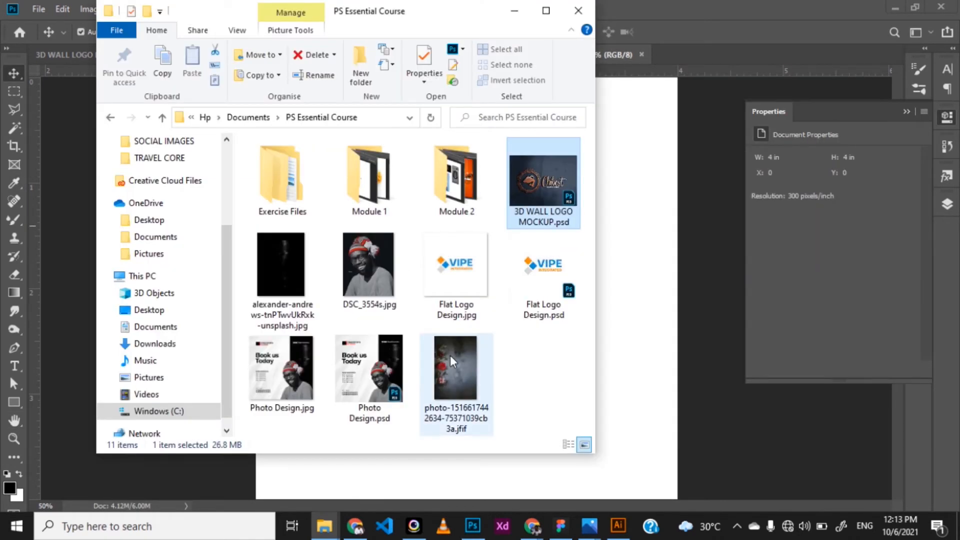
pyautogui.doubleClick(457, 273)
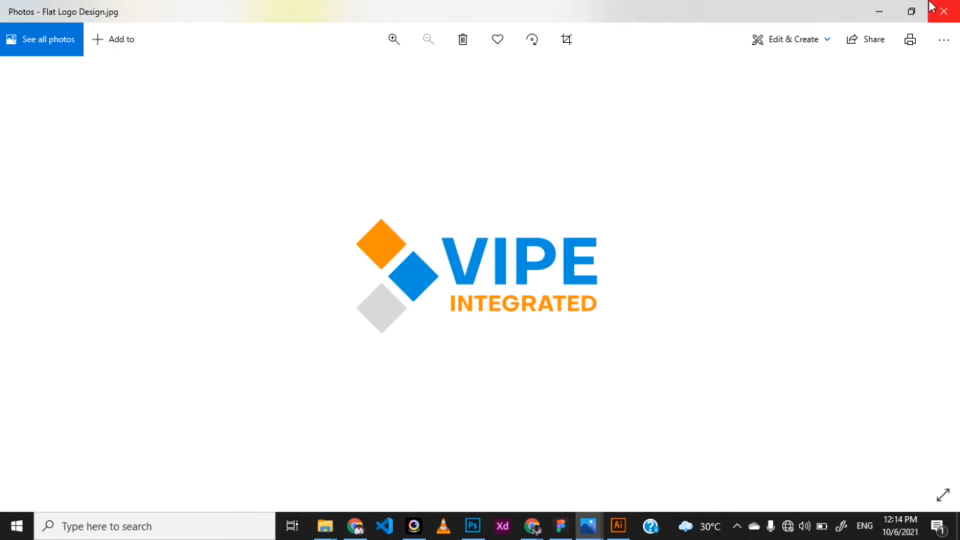
pyautogui.click(940, 11)
pyautogui.hotkey('alt', 'Tab')
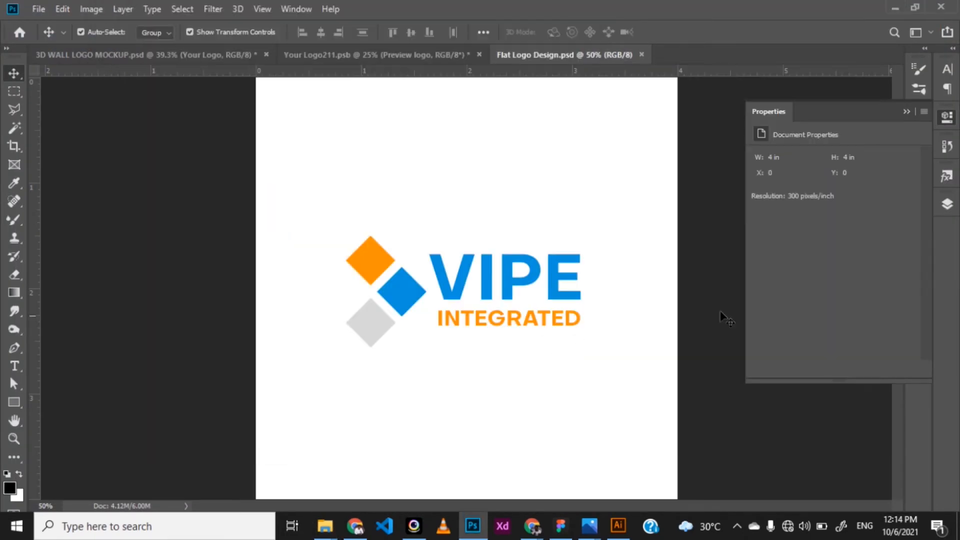
# - Hide the white Background layer to leave the logo on transparency
pyautogui.click(947, 204)
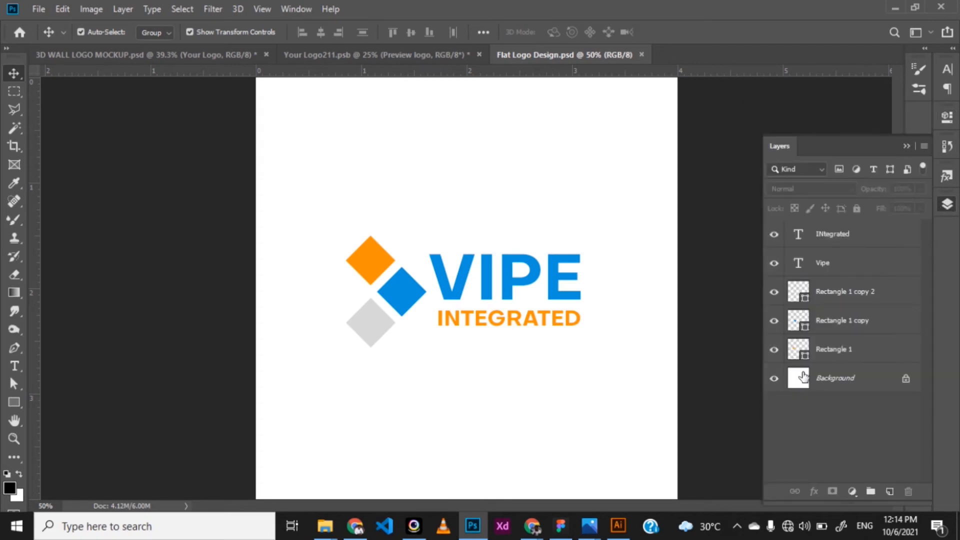
pyautogui.click(774, 378)
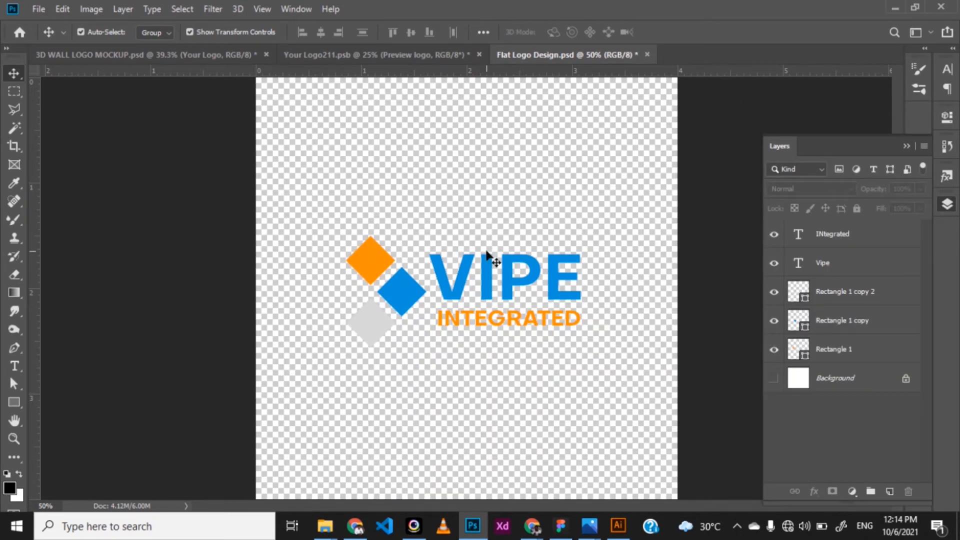
pyautogui.hotkey('ctrl', 'shift', 's')
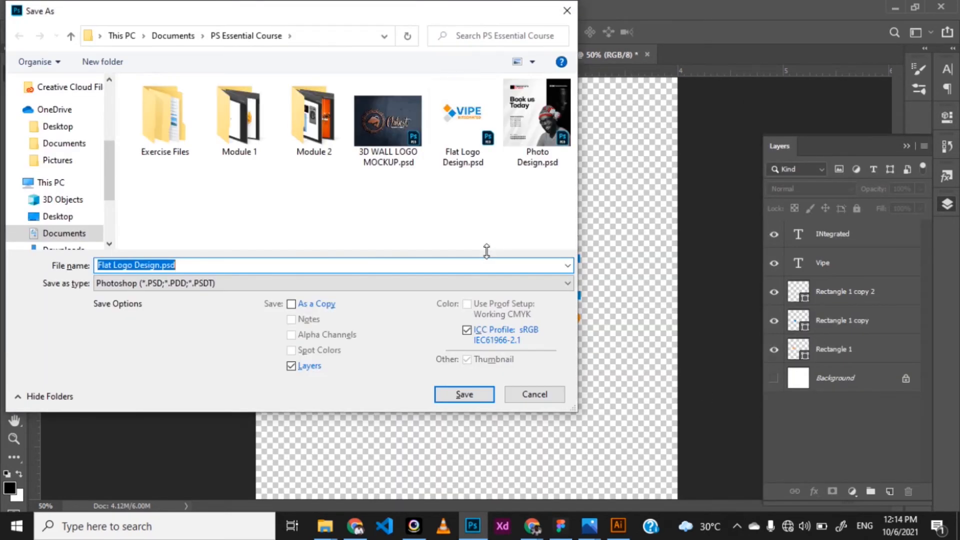
pyautogui.press('Escape')
# - Crop the canvas closely around the logo, leaving a small margin on all sides
pyautogui.click(14, 145)
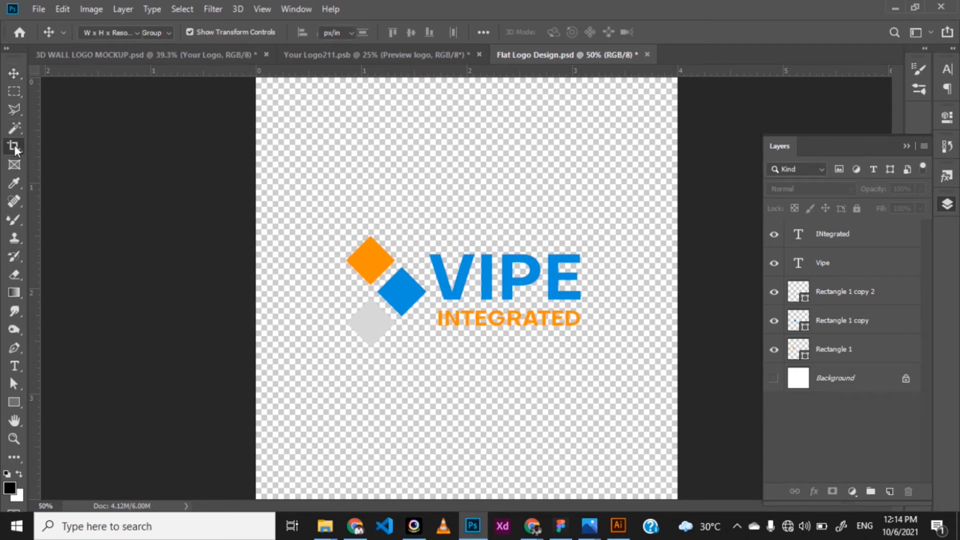
pyautogui.moveTo(330, 224); pyautogui.dragTo(604, 355)
pyautogui.press('Return')
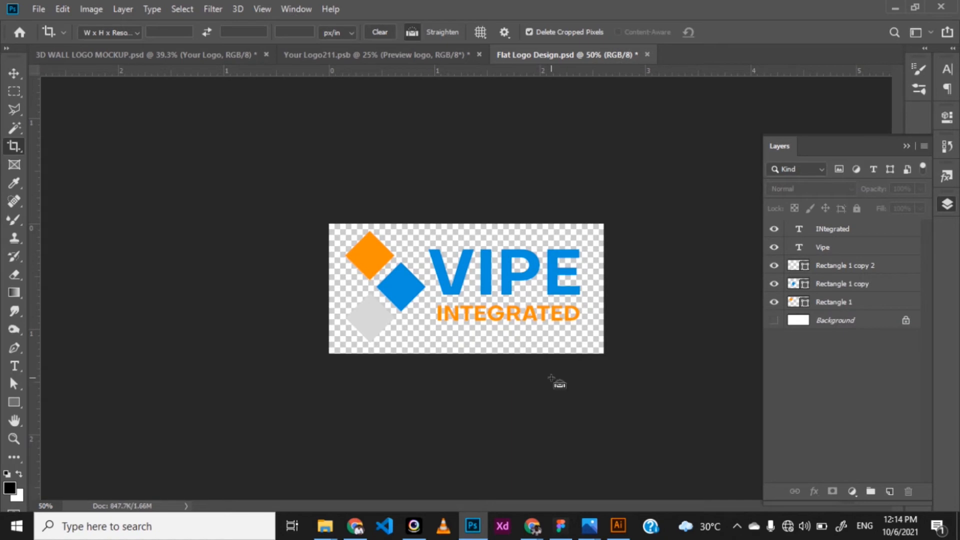
# - Save a transparent PNG copy as Flat Logo Design.png in the PS Essential Course folder
pyautogui.hotkey('ctrl', 'shift', 's')
pyautogui.click(200, 283)
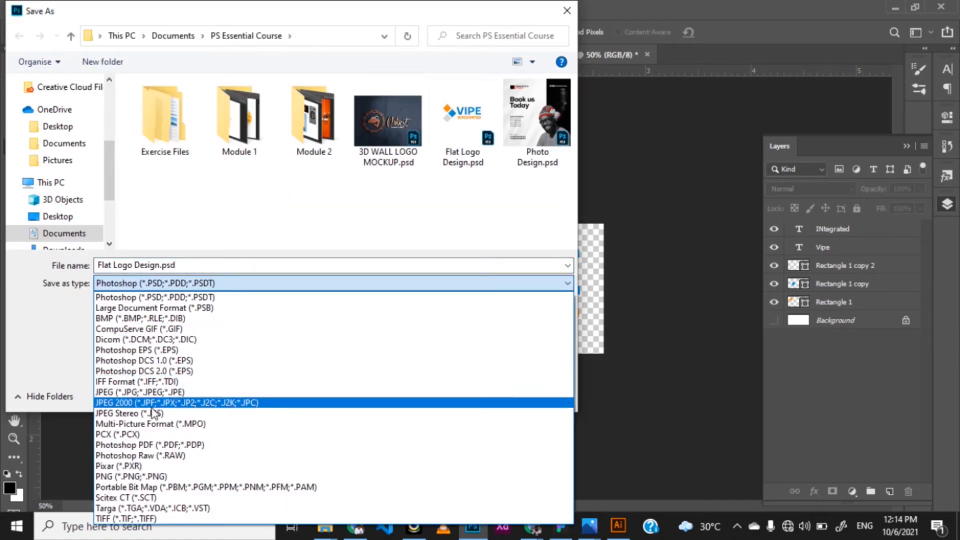
pyautogui.click(150, 476)
pyautogui.click(464, 398)
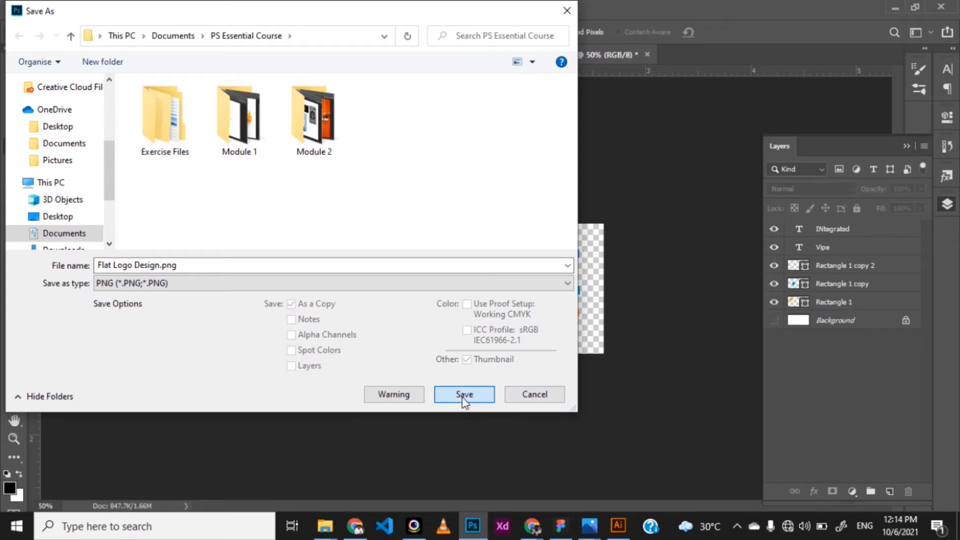
pyautogui.press('Return')
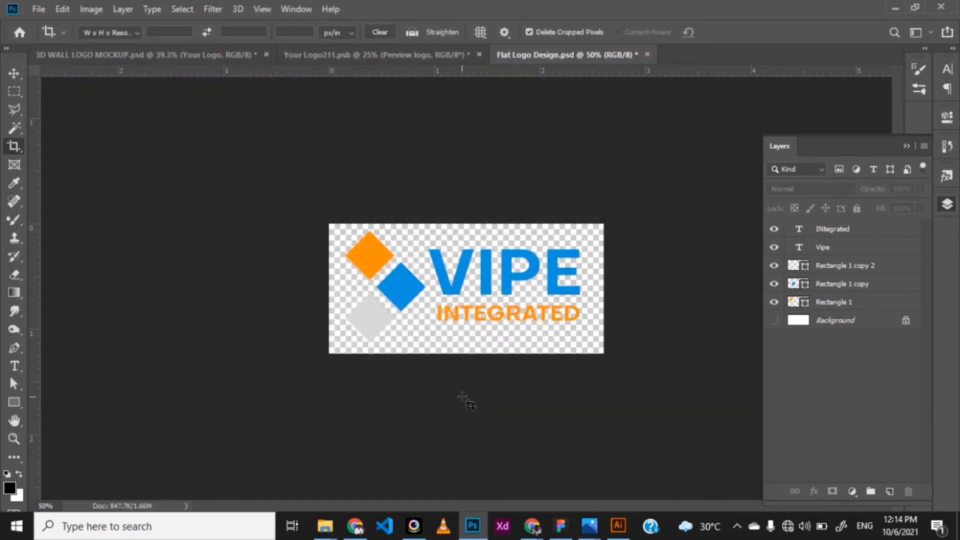
# - Undo the crop, show the Background layer again and switch back to the Move tool
pyautogui.press('ctrl')
pyautogui.hotkey('ctrl', 'z')
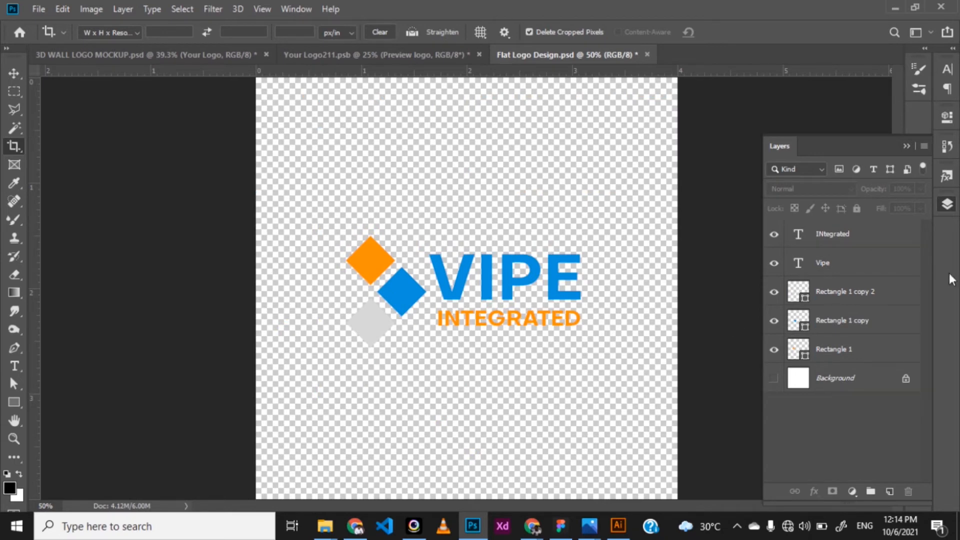
pyautogui.click(774, 378)
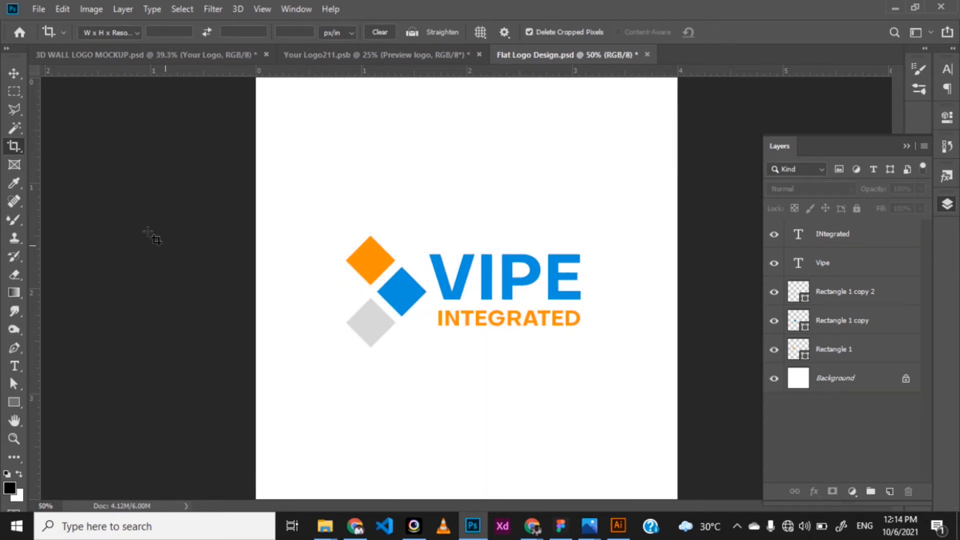
pyautogui.click(14, 73)
# - Switch to File Explorer and open Flat Logo Design.png in Photos to check the exported image
pyautogui.hotkey('alt', 'Tab')
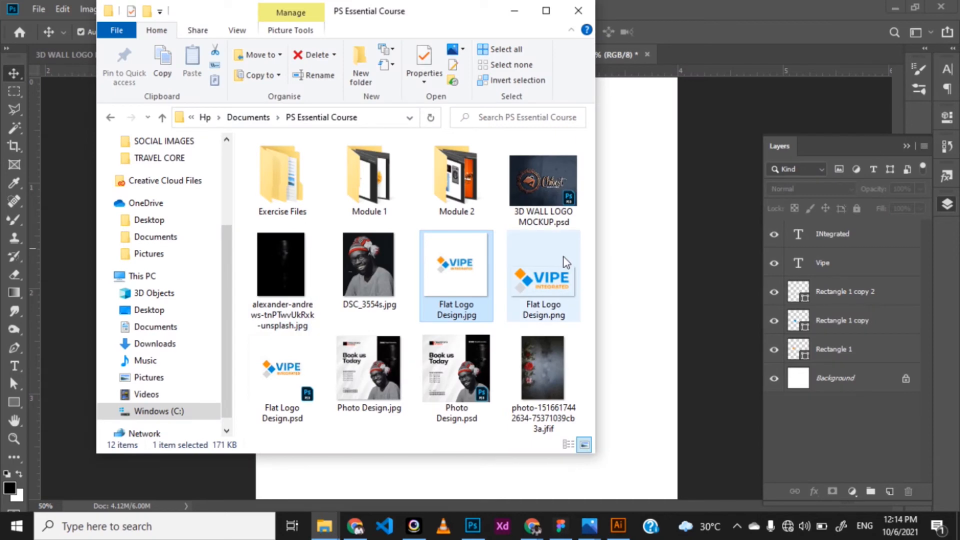
pyautogui.click(540, 279)
pyautogui.doubleClick(538, 281)
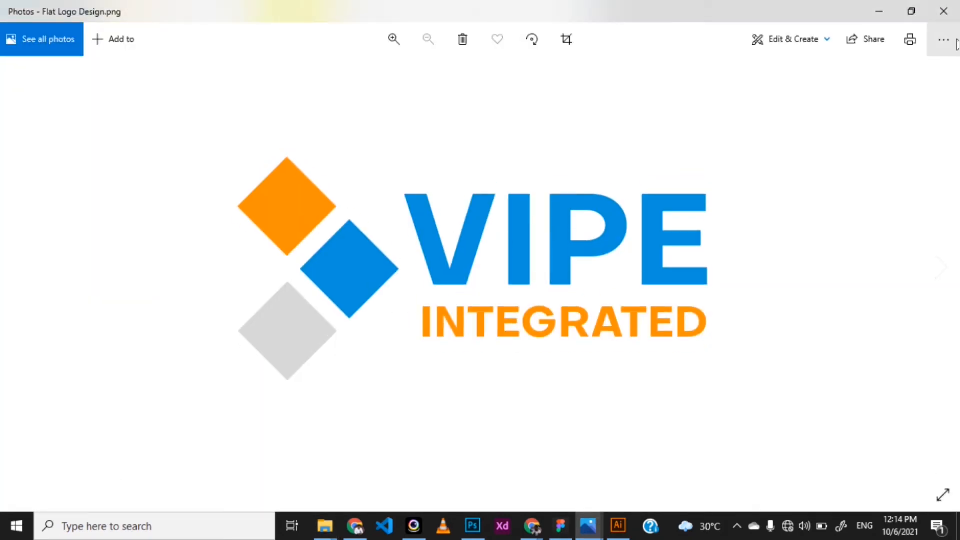
# - Close the Photos preview, switch back to Photoshop and open the Your Logo smart object from the 3D WALL LOGO MOCKUP document
pyautogui.click(943, 11)
pyautogui.hotkey('alt', 'Tab')
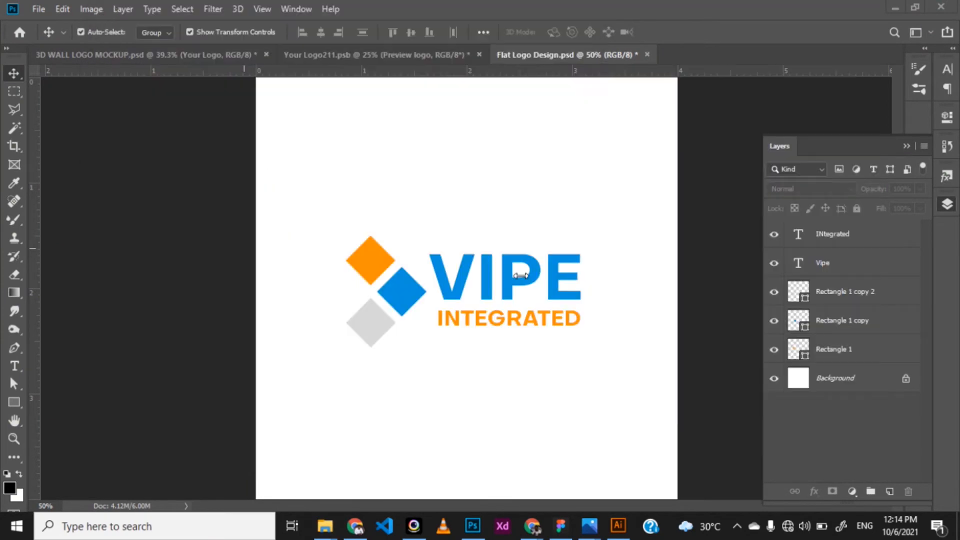
pyautogui.click(358, 56)
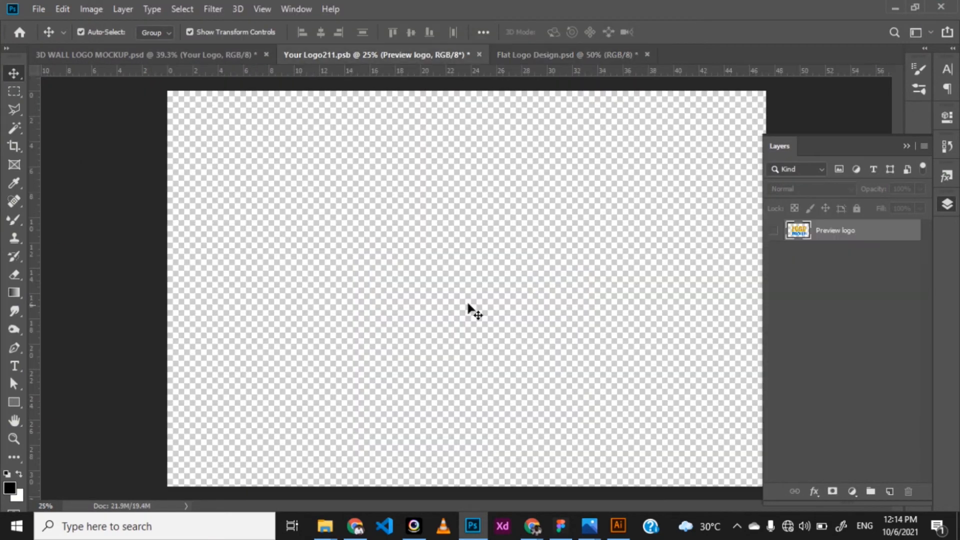
pyautogui.click(172, 58)
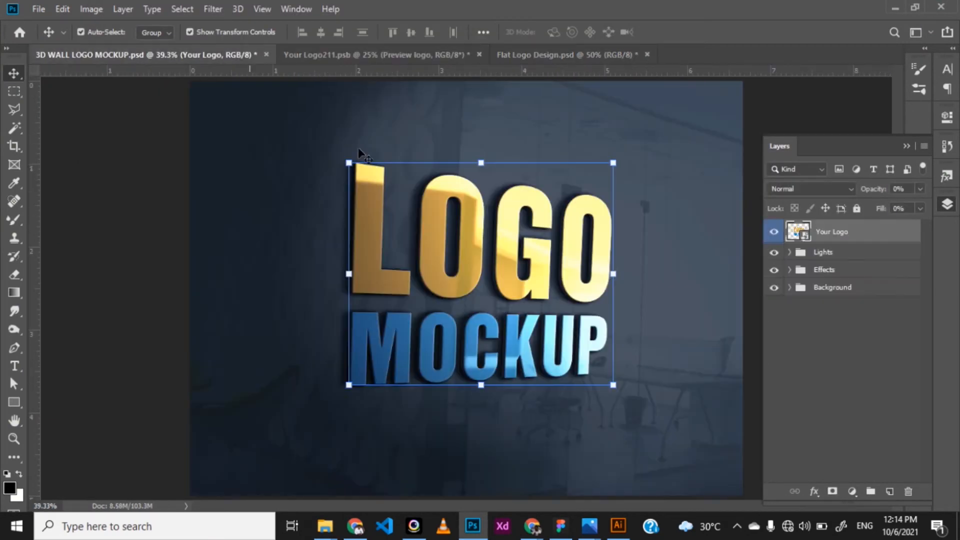
pyautogui.doubleClick(795, 230)
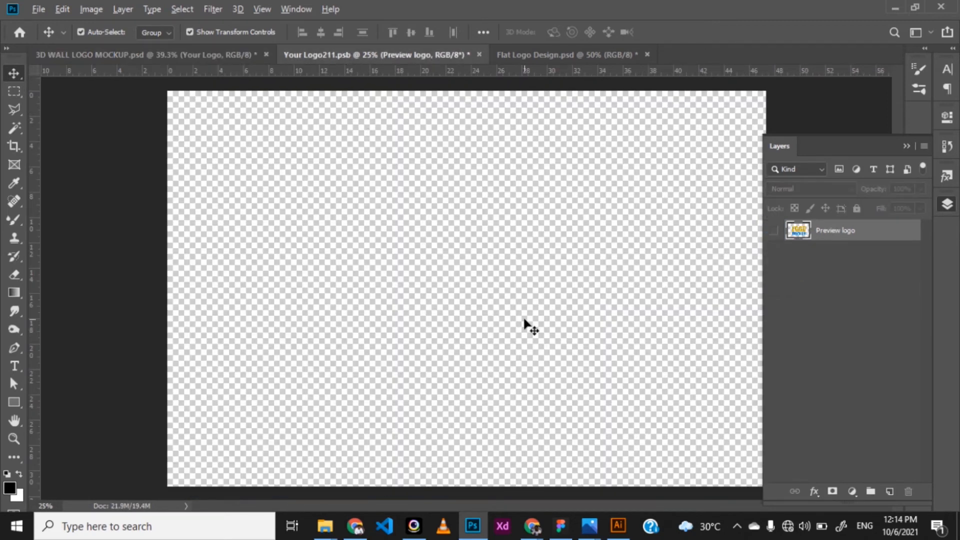
# - Place Flat Logo Design.png from the PS Essential Course folder into Your Logo211.psb and enlarge it to fill most of the canvas
pyautogui.hotkey('alt', 'Tab')
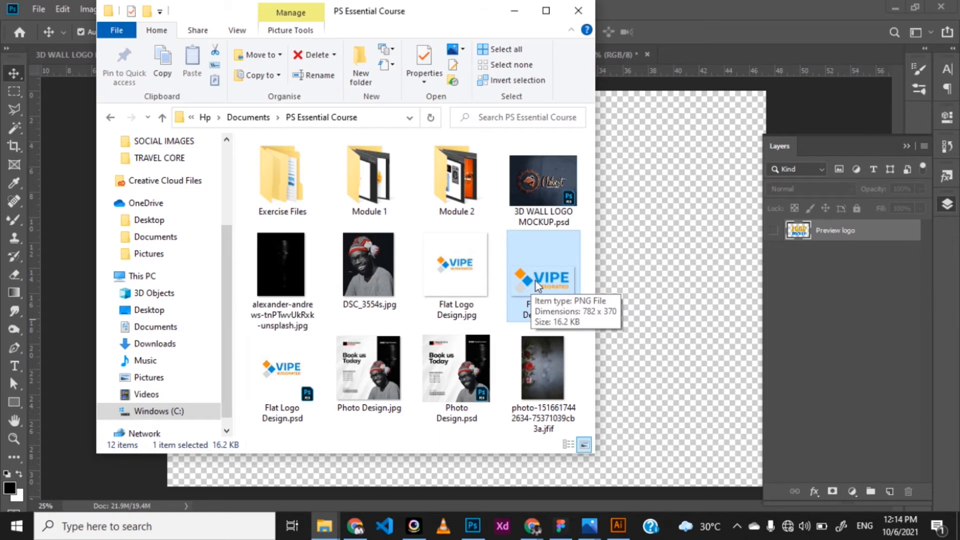
pyautogui.hotkey('alt', 'Tab')
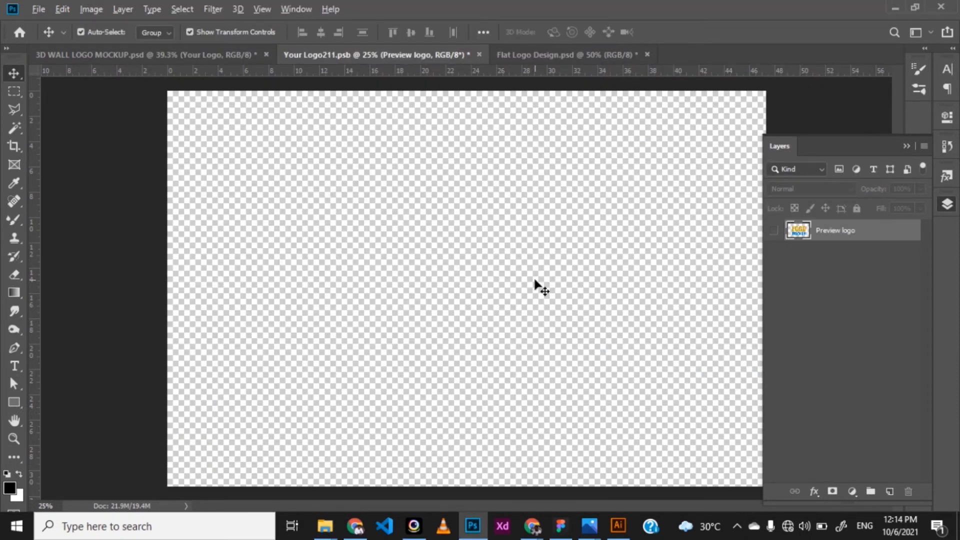
pyautogui.hotkey('alt', 'Tab')
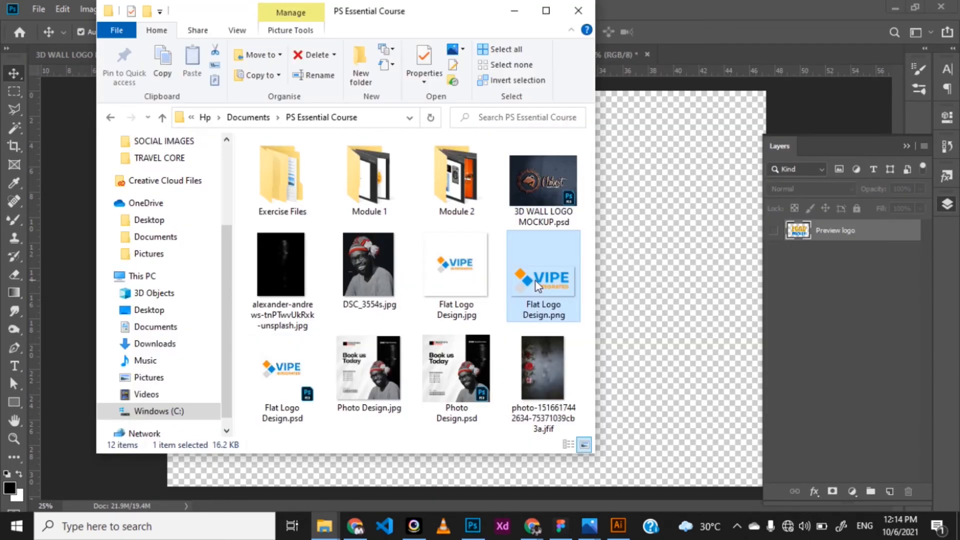
pyautogui.moveTo(548, 285); pyautogui.dragTo(622, 276)
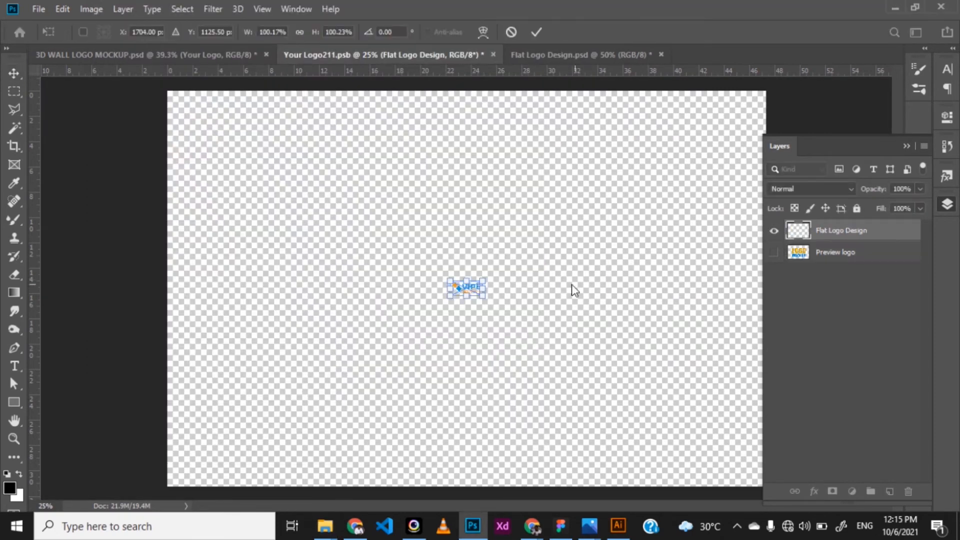
pyautogui.moveTo(482, 296); pyautogui.dragTo(720, 408)
pyautogui.moveTo(449, 281); pyautogui.dragTo(233, 193)
pyautogui.press('Return')
# - Save the Your Logo211.psb smart object and return to the 3D WALL LOGO MOCKUP document to check the logo
pyautogui.hotkey('ctrl', 's')
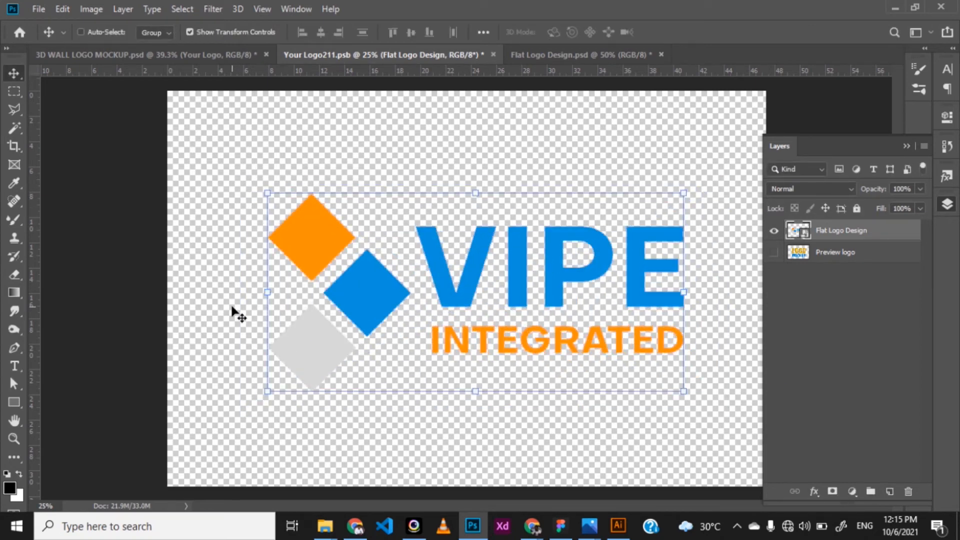
pyautogui.hotkey('ctrl', 's')
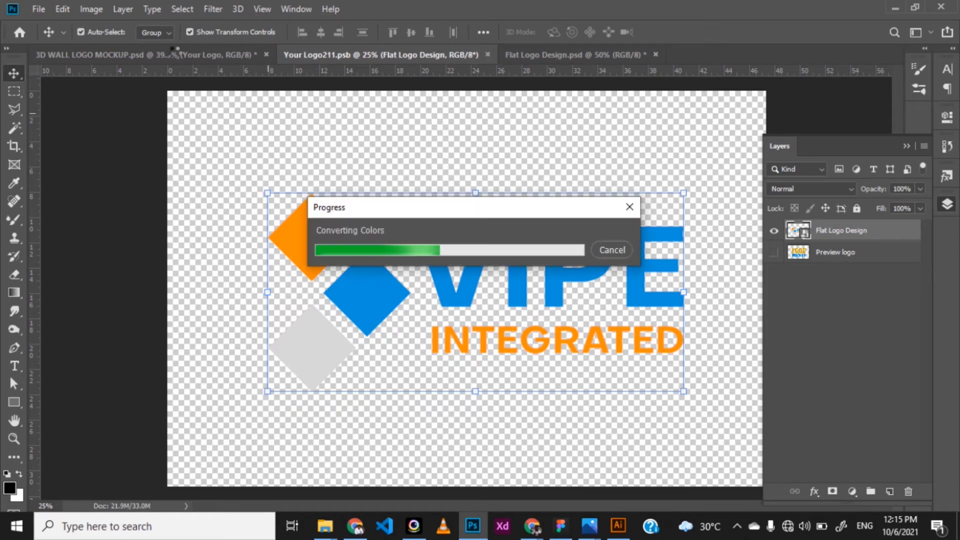
pyautogui.click(175, 53)
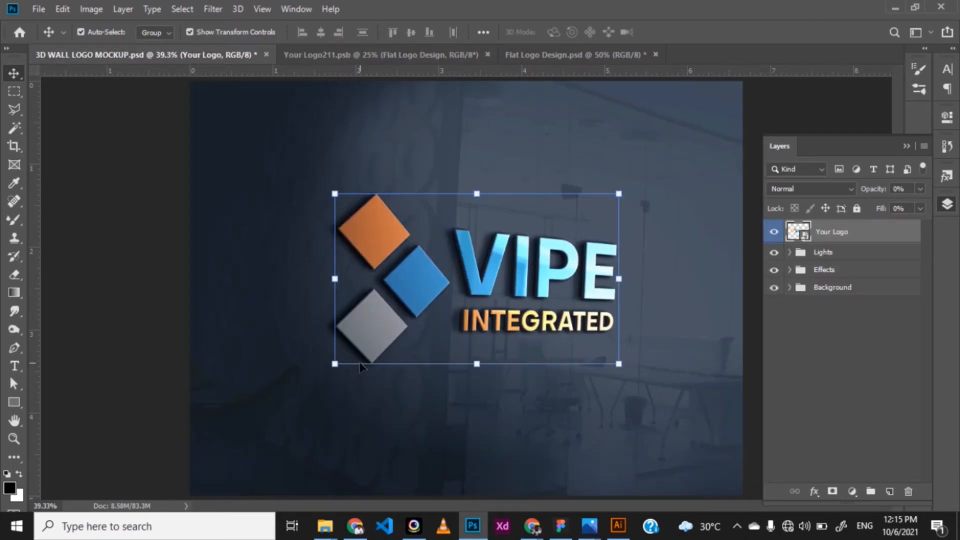
# - Enlarge the logo in Your Logo211.psb to nearly the full canvas width, centre it, save, and check it on the wall mockup
pyautogui.click(331, 58)
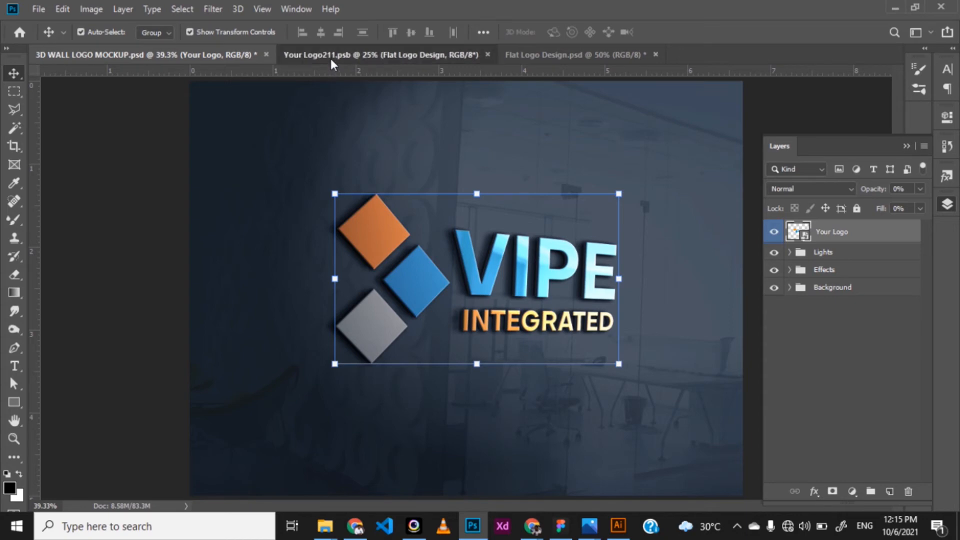
pyautogui.moveTo(263, 191); pyautogui.dragTo(193, 134)
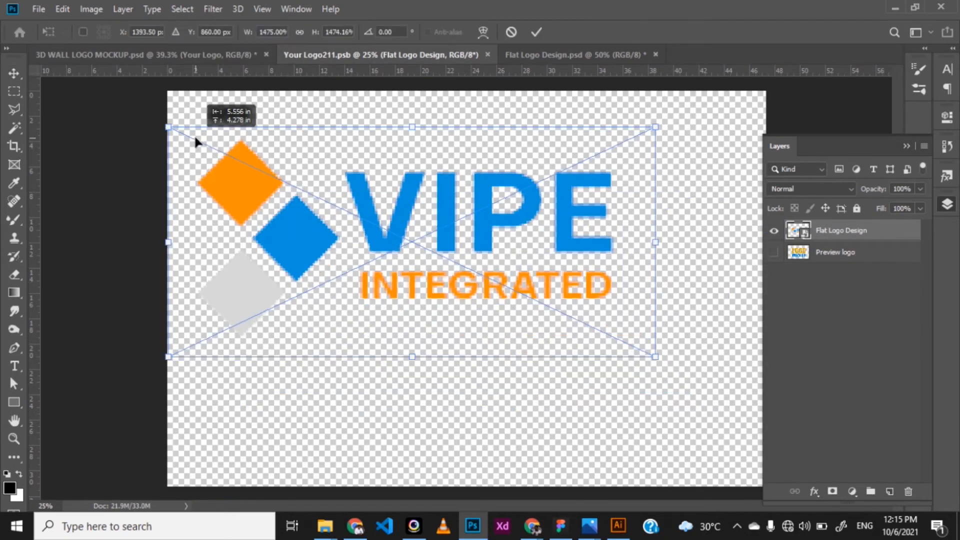
pyautogui.moveTo(651, 358); pyautogui.dragTo(773, 436)
pyautogui.moveTo(521, 263); pyautogui.dragTo(521, 275)
pyautogui.press('Return')
pyautogui.hotkey('ctrl', 's')
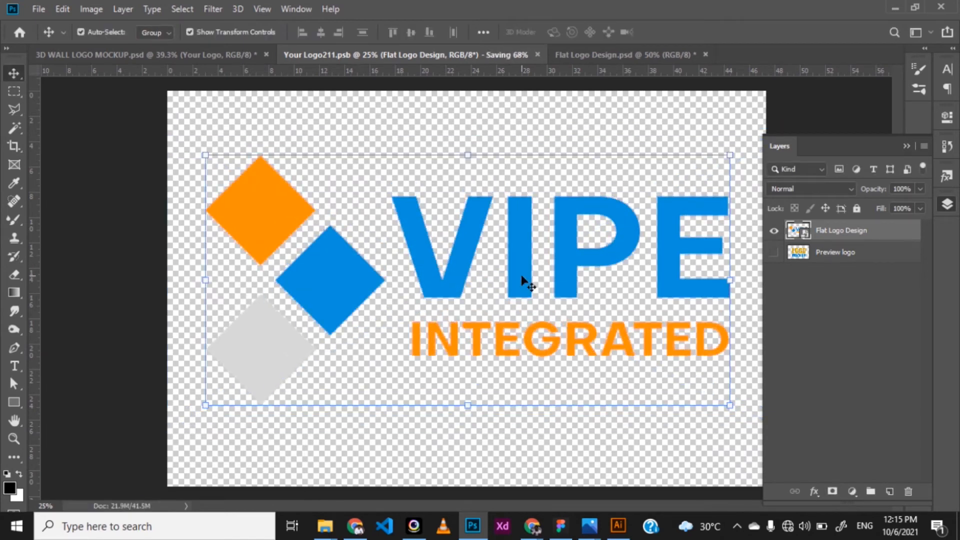
pyautogui.click(133, 55)
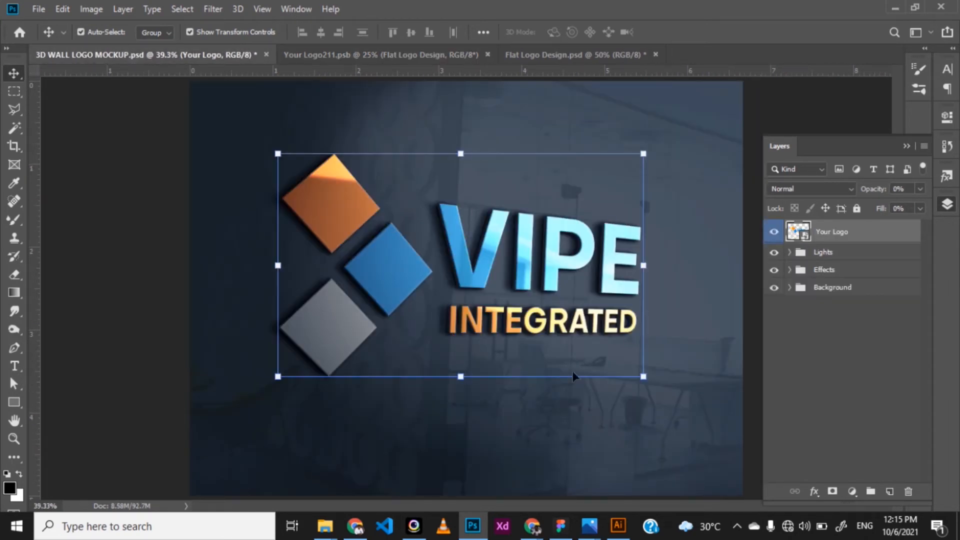
# - Place Flat Logo Design.jpg into Your Logo211.psb, enlarge it to nearly the canvas height and centre it over the PNG logo
pyautogui.click(334, 54)
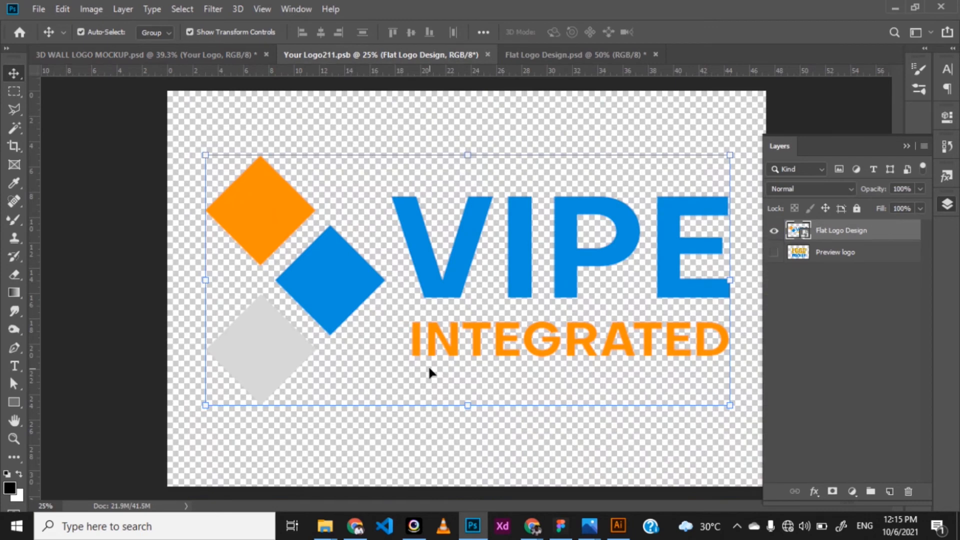
pyautogui.hotkey('alt', 'Tab')
pyautogui.moveTo(456, 280); pyautogui.dragTo(603, 287)
pyautogui.moveTo(500, 318); pyautogui.dragTo(693, 507)
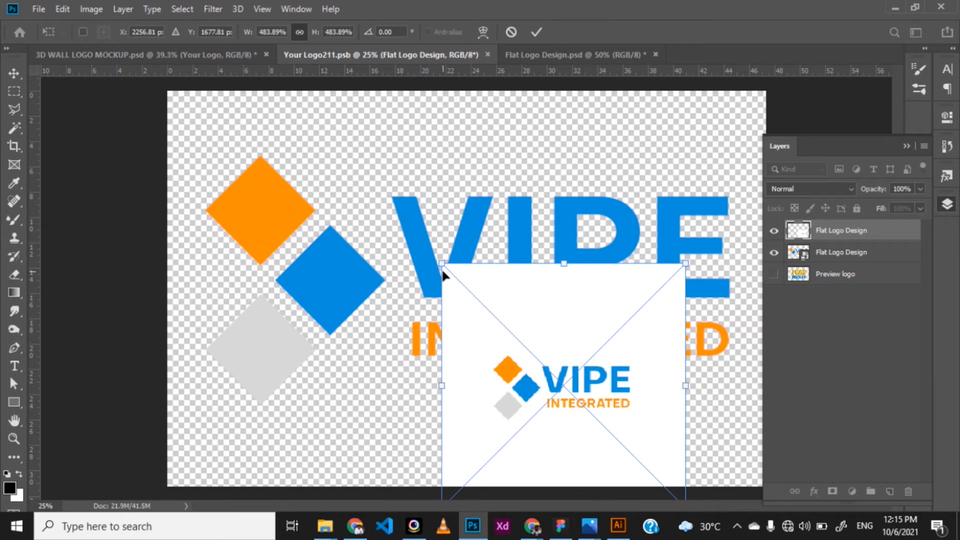
pyautogui.moveTo(441, 265); pyautogui.dragTo(330, 155)
pyautogui.moveTo(434, 291); pyautogui.dragTo(404, 258)
pyautogui.press('Return')
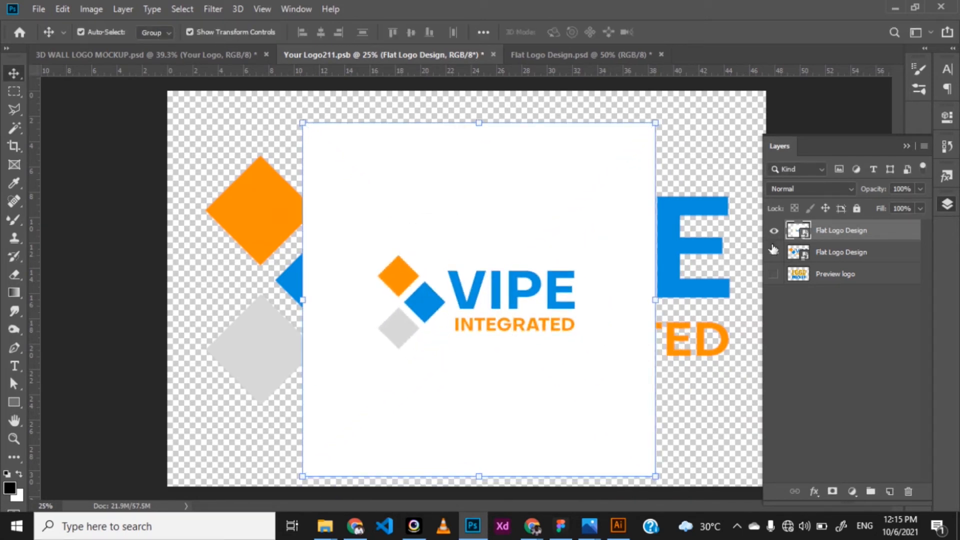
# - Hide the transparent PNG logo layer, save the smart object and view the white-background JPEG version on the wall mockup
pyautogui.click(774, 252)
pyautogui.hotkey('ctrl', 's')
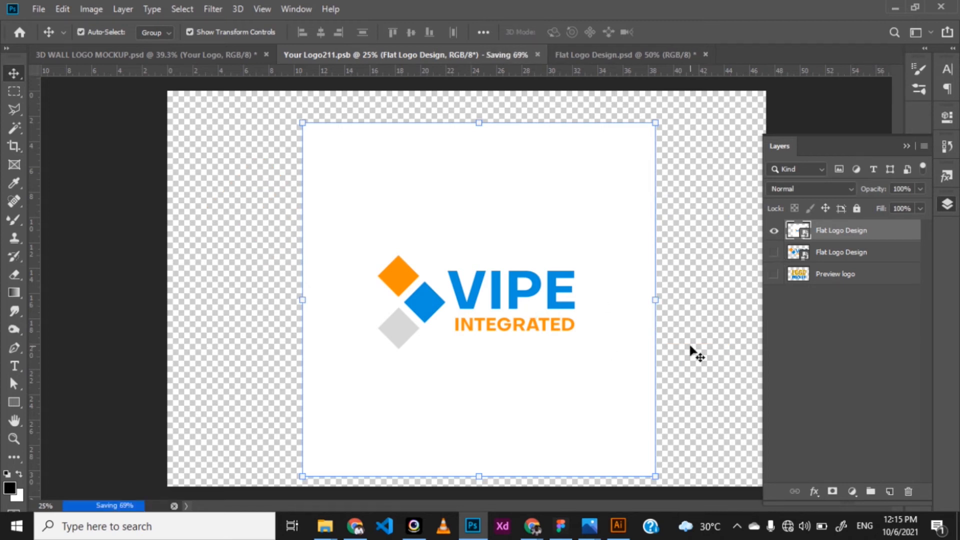
pyautogui.click(187, 54)
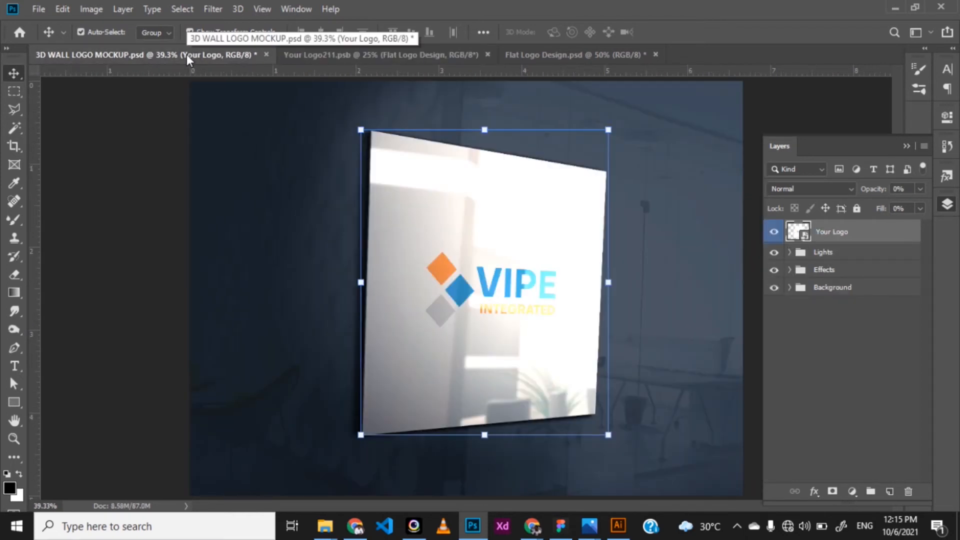
# - Delete the JPEG logo layer from Your Logo211.psb and show the transparent PNG logo layer again
pyautogui.click(319, 53)
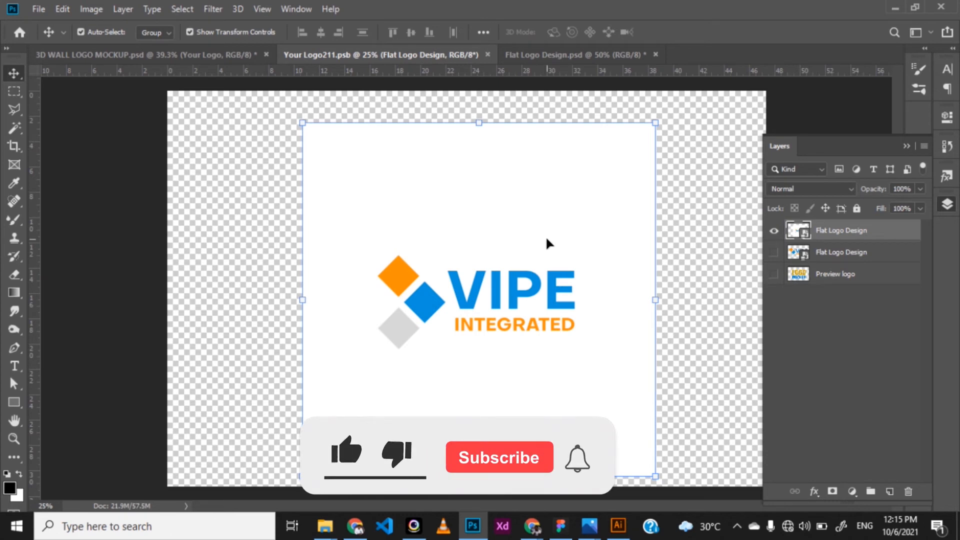
pyautogui.press('Delete')
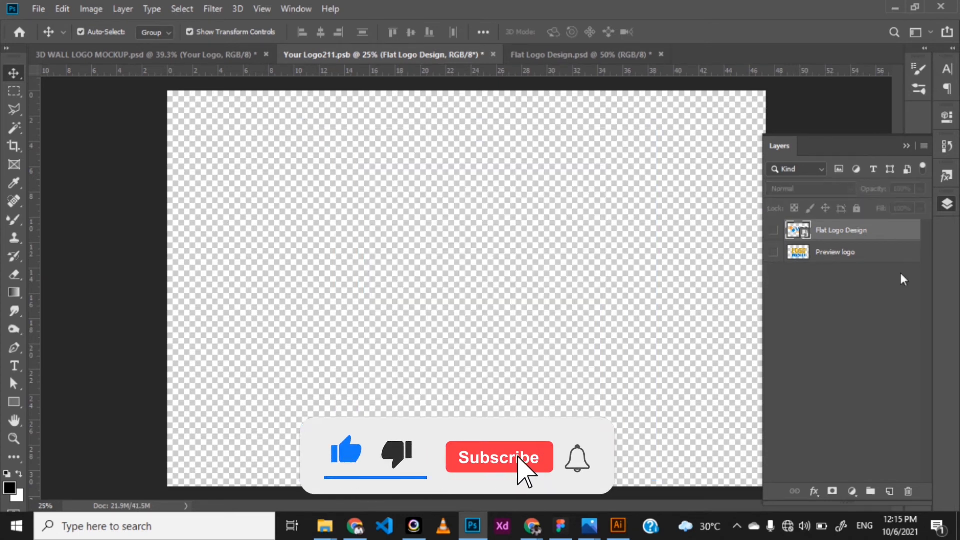
pyautogui.hotkey('ctrl', 'z')
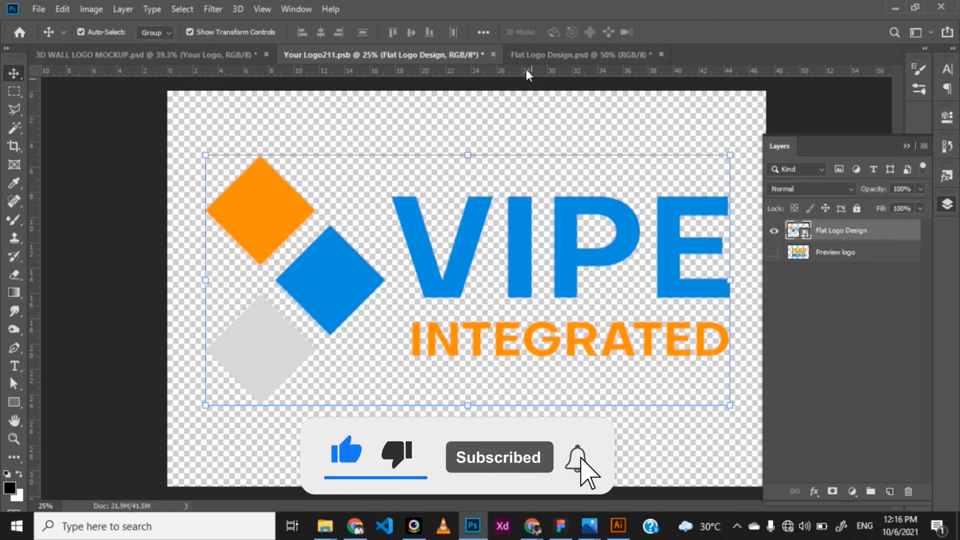
# - Save and close Flat Logo Design.psd and the Your Logo211.psb smart object, leaving only the wall mockup document open
pyautogui.click(560, 55)
pyautogui.hotkey('ctrl', 's')
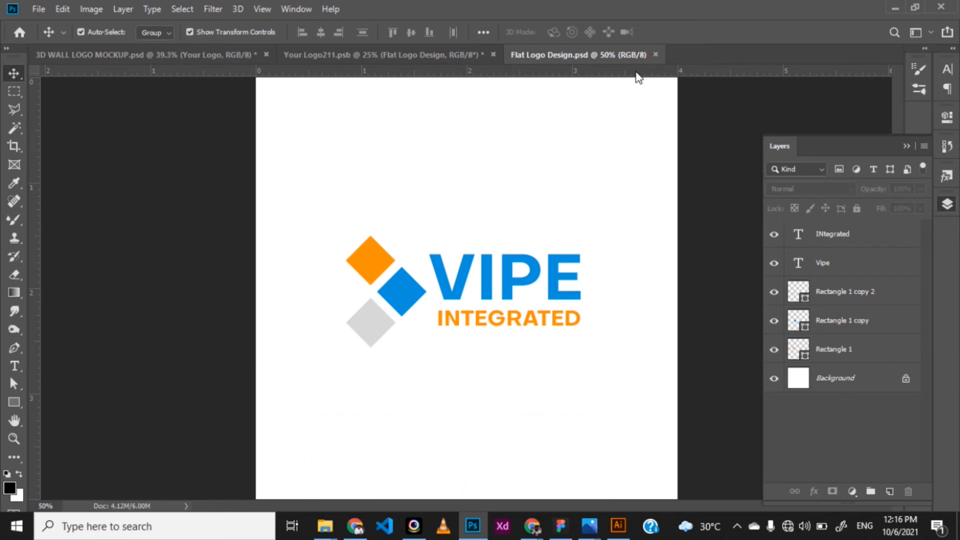
pyautogui.click(655, 55)
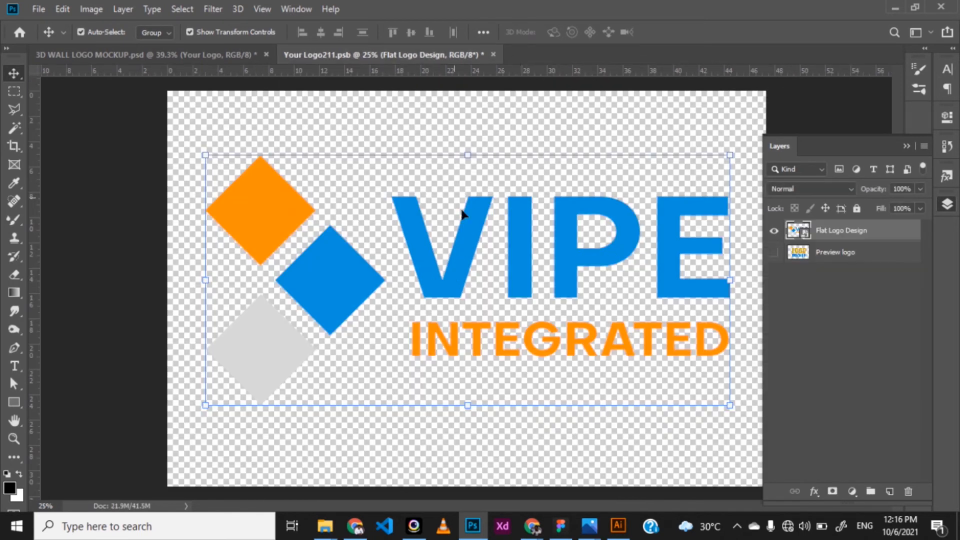
pyautogui.hotkey('ctrl', 's')
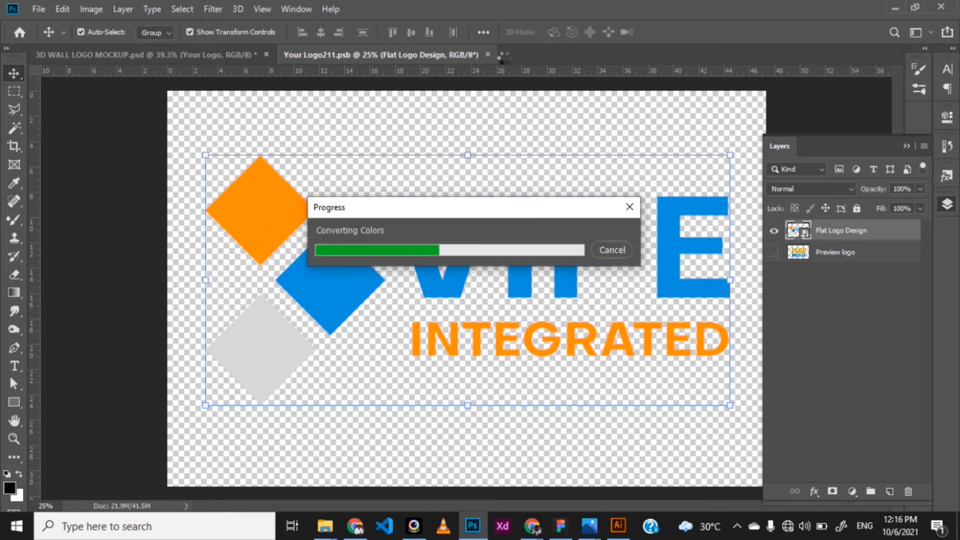
pyautogui.click(488, 54)
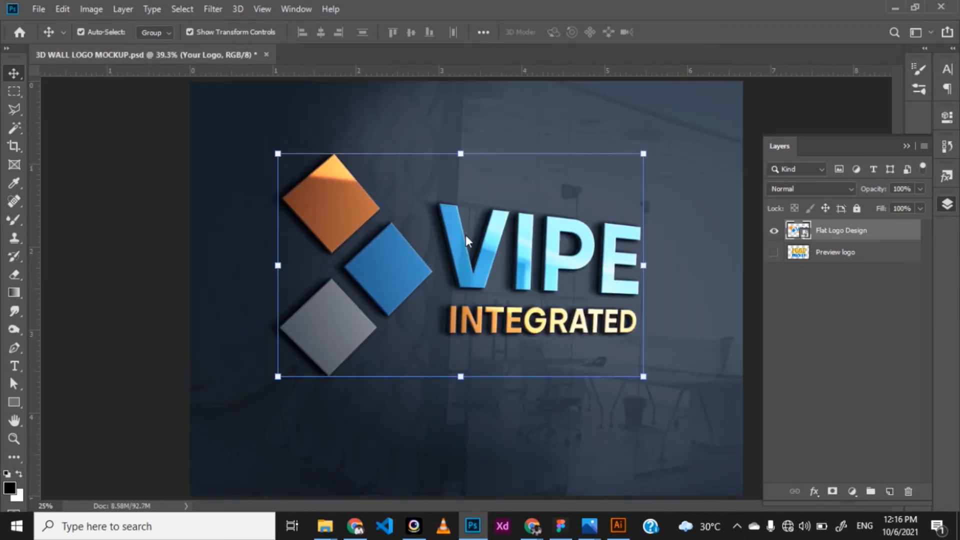
# - Save the wall mockup as a new Photoshop file named 3D Logo Design.psd in the PS Essential Course folder
pyautogui.hotkey('ctrl', 'shift', 's')
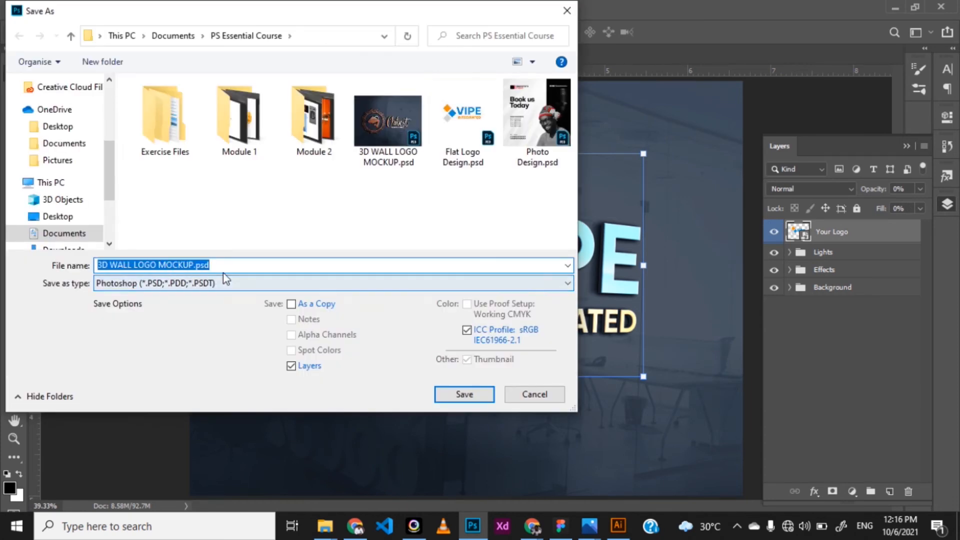
pyautogui.click(458, 147)
pyautogui.click(120, 265)
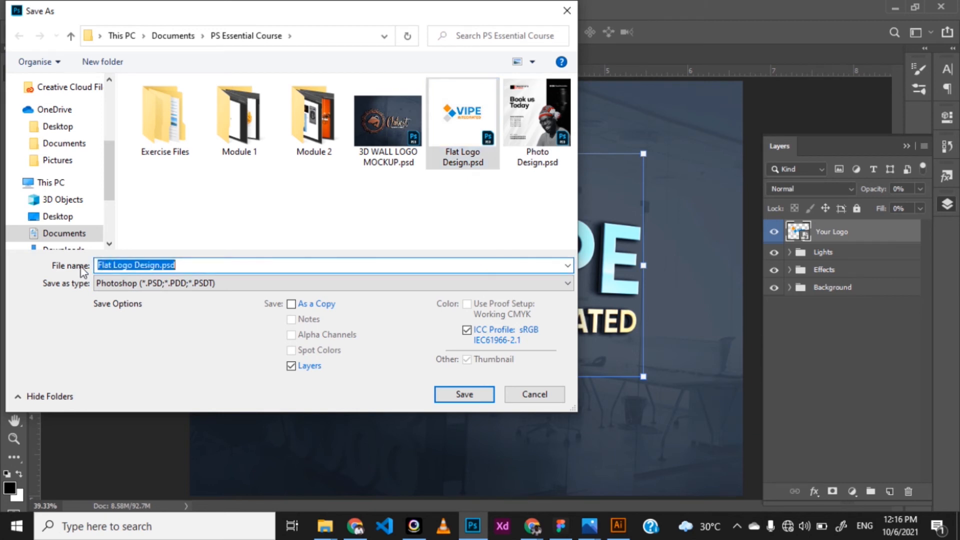
pyautogui.click(103, 266)
pyautogui.moveTo(112, 266); pyautogui.dragTo(71, 267)
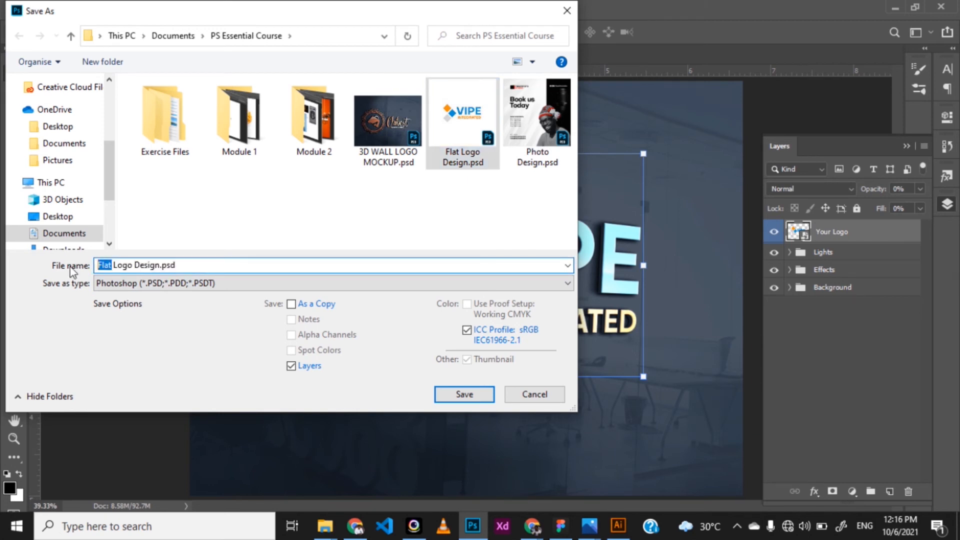
pyautogui.write('3D')
pyautogui.press('Return')
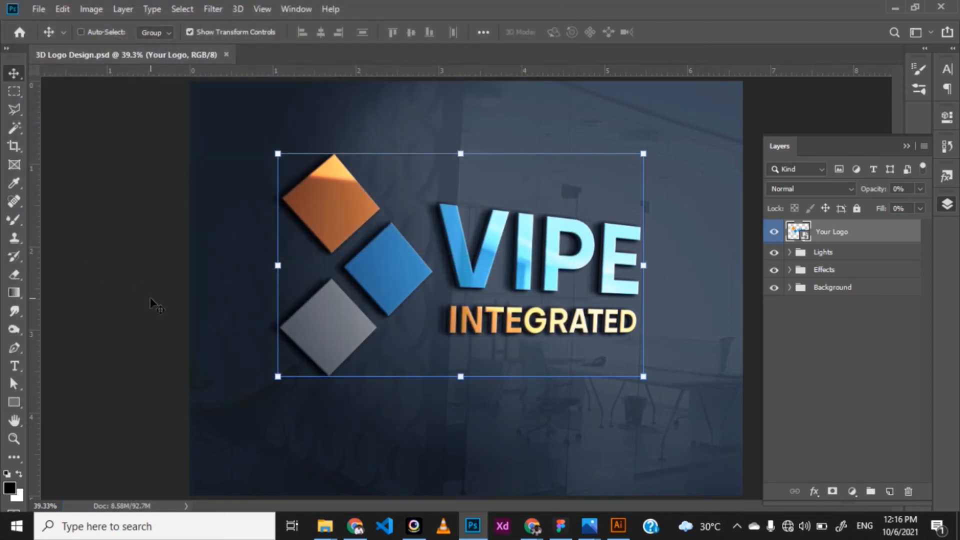
# - Save a JPEG copy of 3D Logo Design at quality 12 in the same folder and switch to File Explorer to check it
pyautogui.hotkey('ctrl', 'shift', 's')
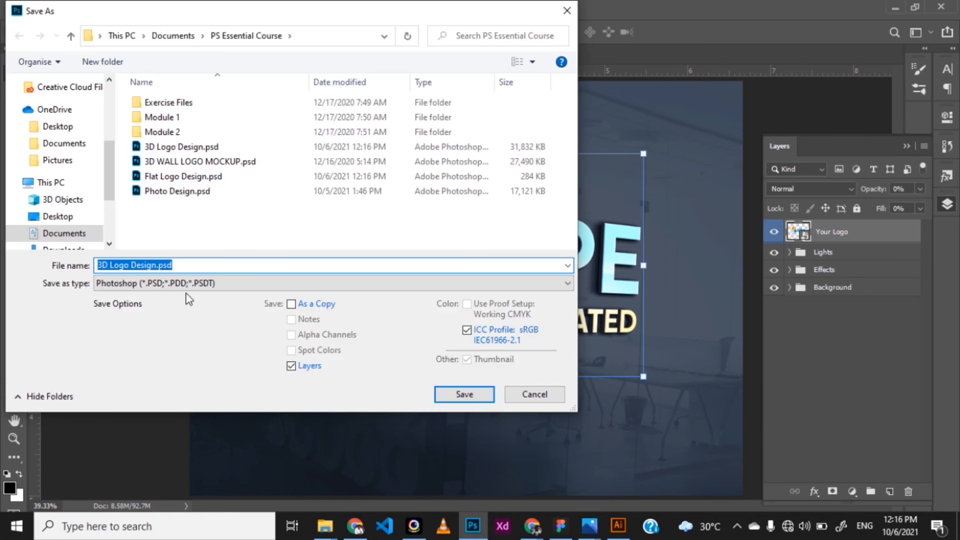
pyautogui.click(188, 283)
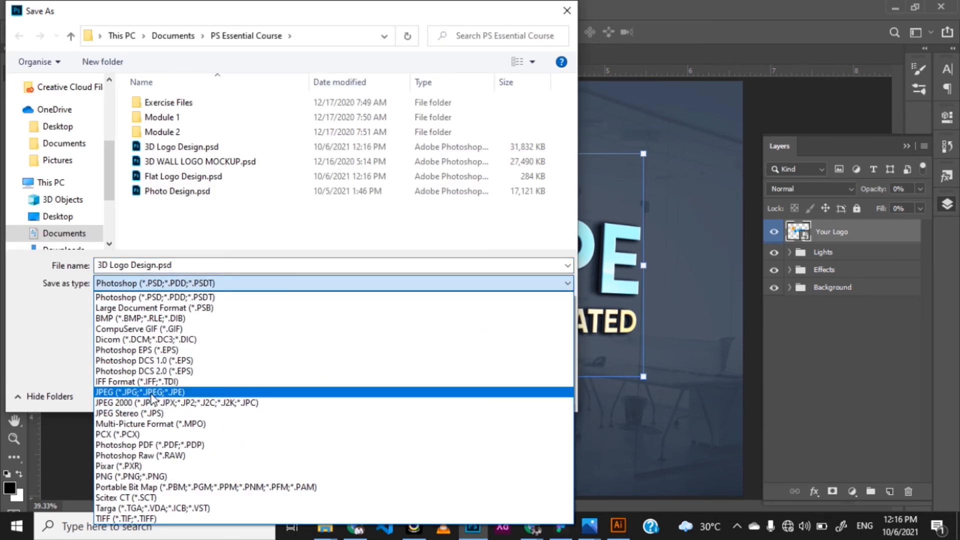
pyautogui.click(152, 394)
pyautogui.press('Return')
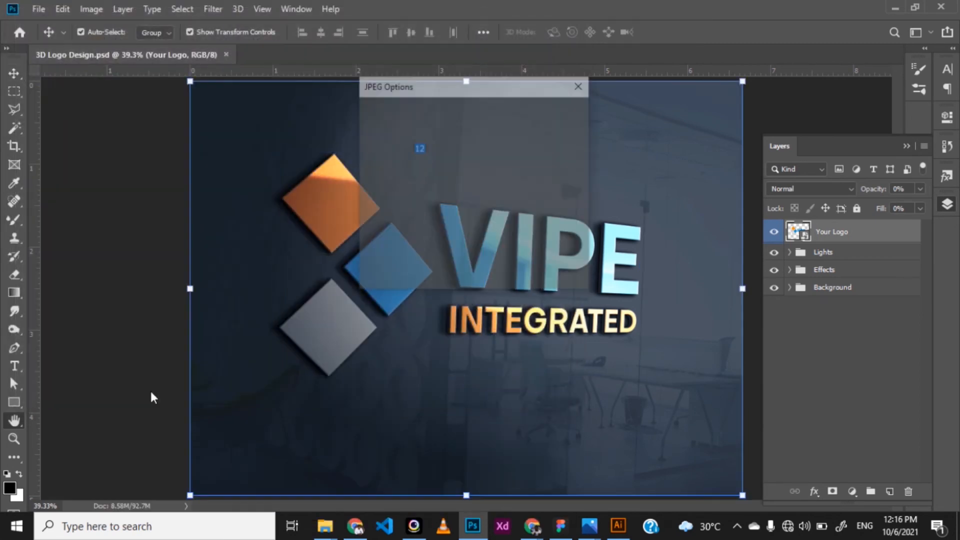
pyautogui.press('Return')
pyautogui.hotkey('alt', 'Tab')
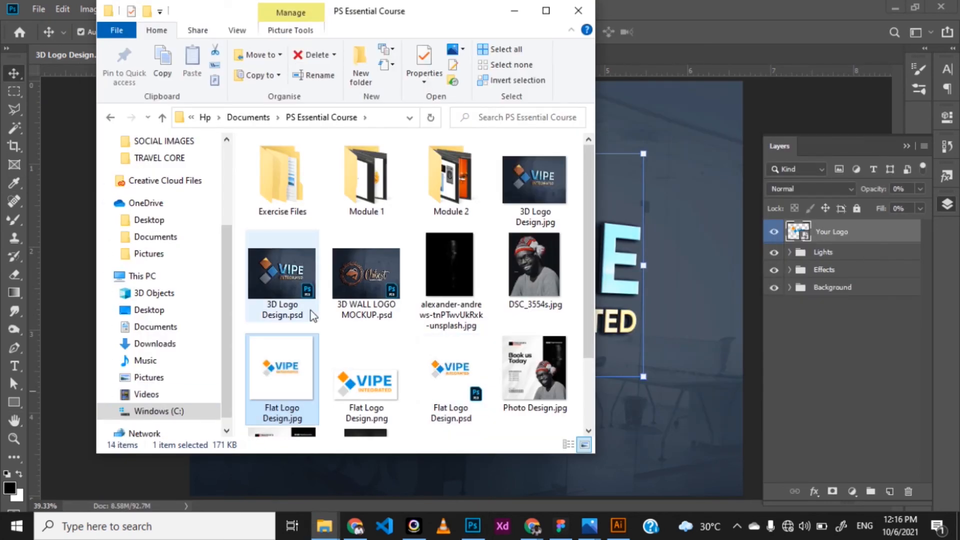
# - View the exported 3D Logo Design.jpg in Photos, close it, and return to the mockup in Photoshop
pyautogui.doubleClick(532, 179)
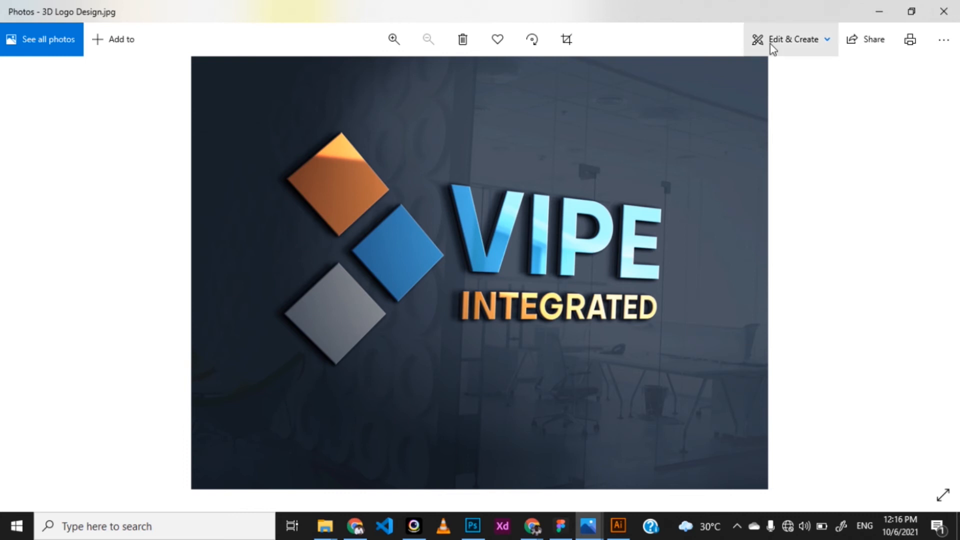
pyautogui.click(944, 11)
pyautogui.hotkey('alt', 'Tab')
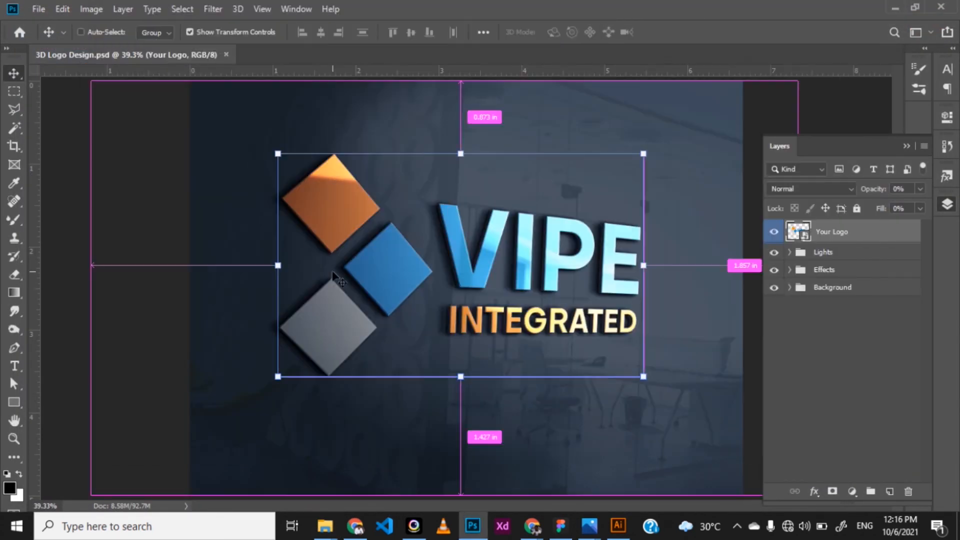
# - Crop the wall mockup to a centred 1:1 (Square) ratio with the Crop tool
pyautogui.hotkey('ctrl', '0')
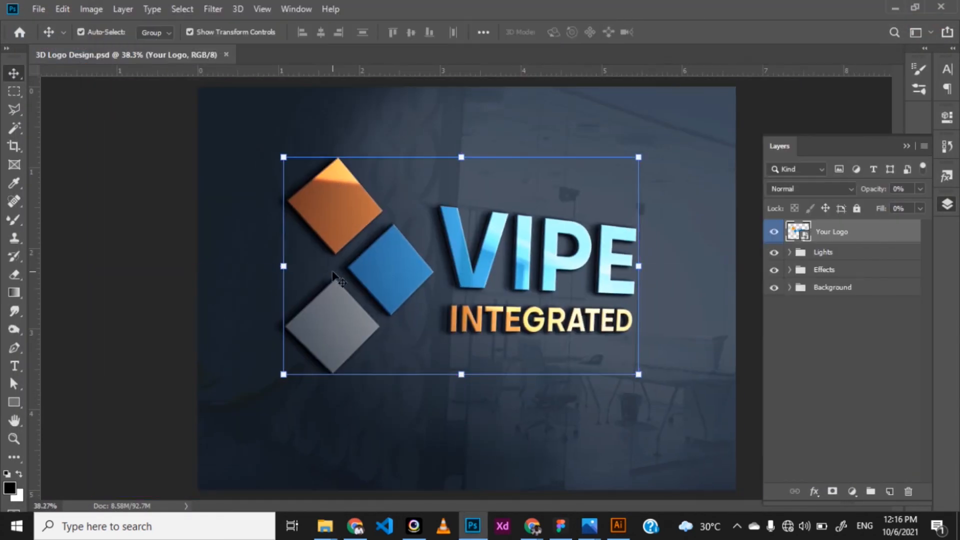
pyautogui.click(18, 144)
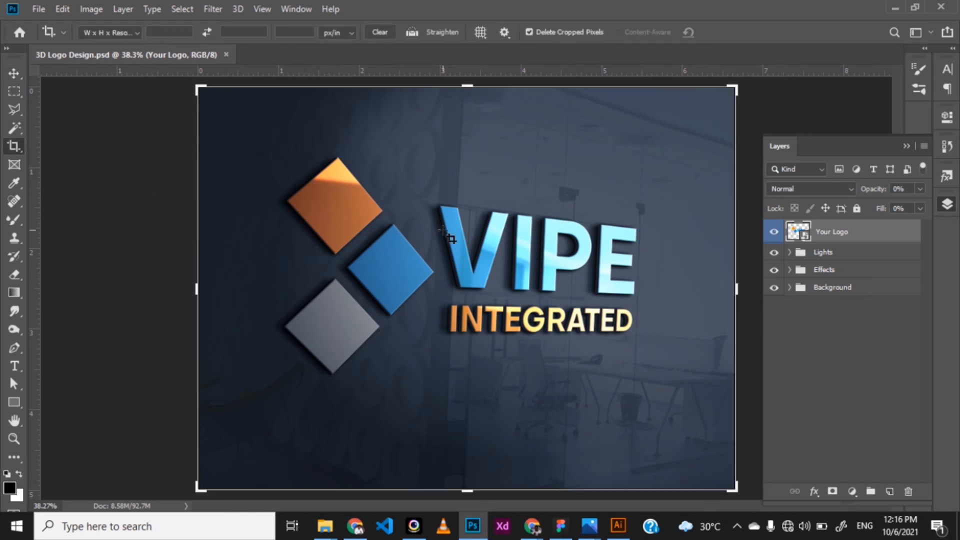
pyautogui.click(101, 31)
pyautogui.click(106, 86)
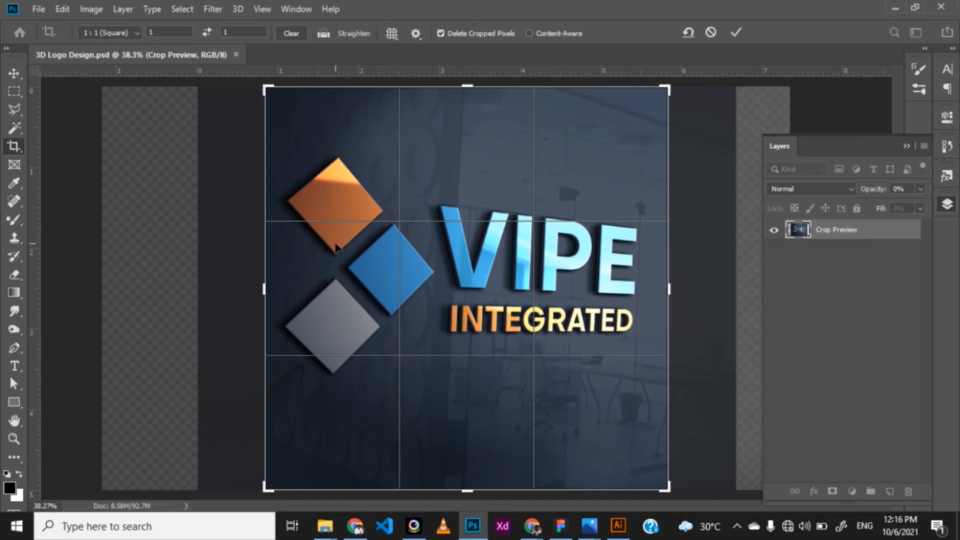
pyautogui.click(734, 33)
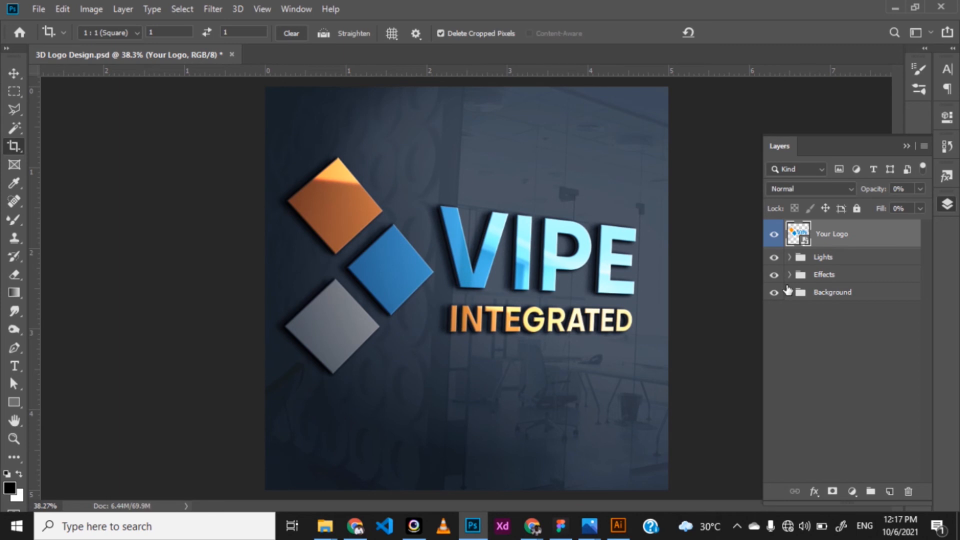
# - Hide and show the Lights, Effects and Background groups one by one to examine what each contributes
pyautogui.click(774, 257)
pyautogui.click(774, 257)
pyautogui.click(773, 274)
pyautogui.click(774, 275)
pyautogui.click(774, 293)
pyautogui.click(773, 293)
# - Expand the Effects group and its Shadows subgroup, and toggle the clipped effect layer to examine its influence on the logo
pyautogui.click(788, 275)
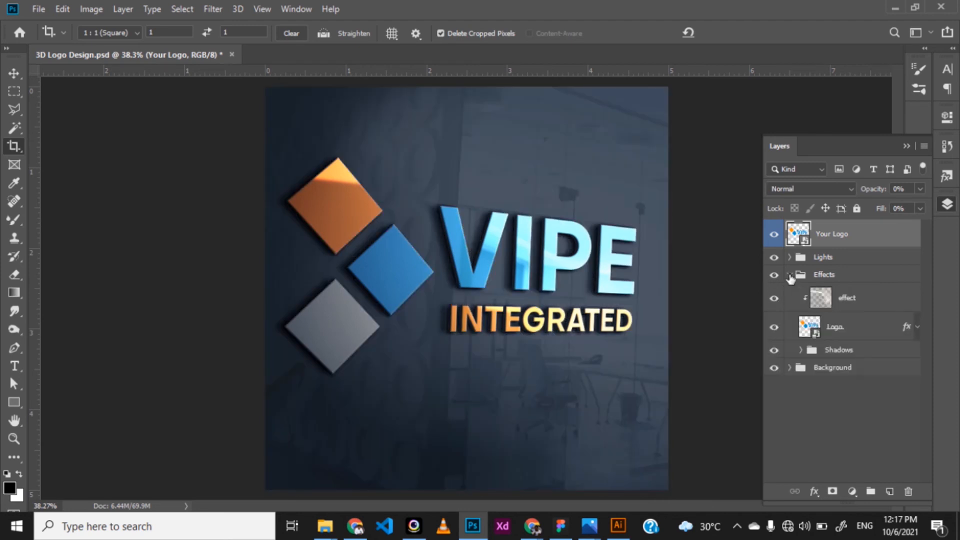
pyautogui.click(773, 298)
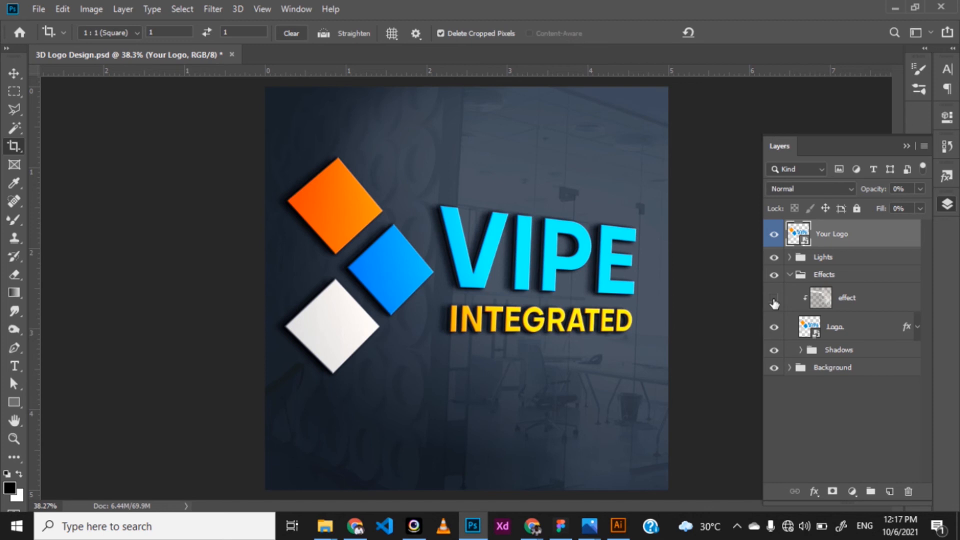
pyautogui.click(773, 300)
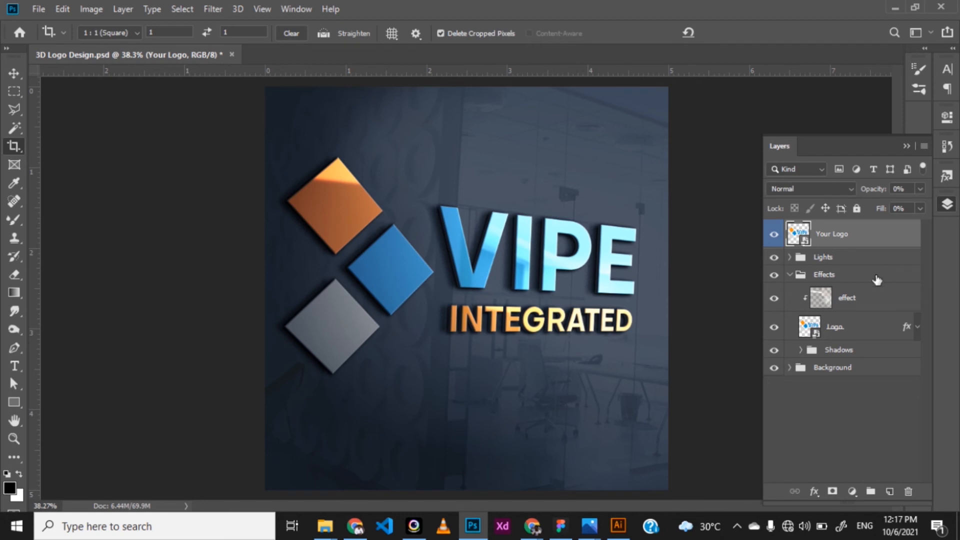
pyautogui.click(800, 349)
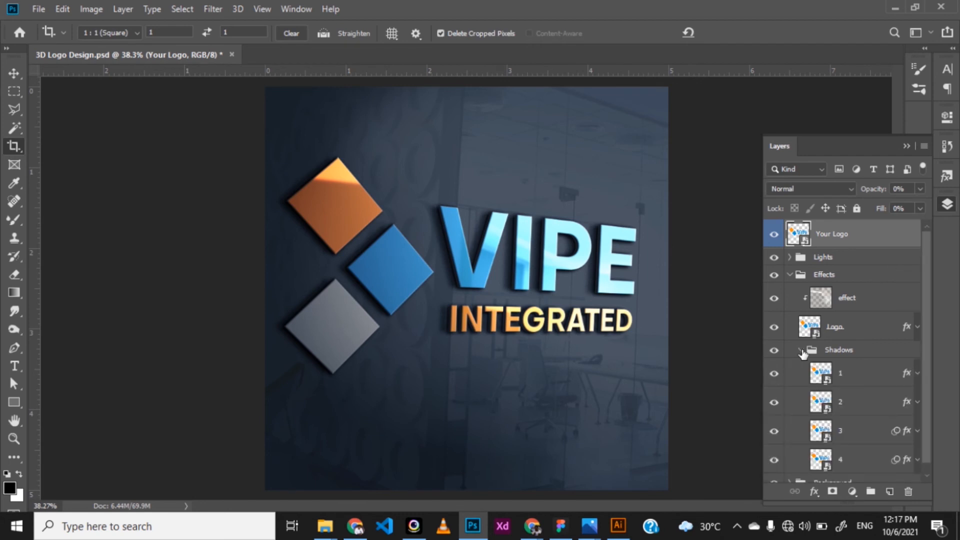
pyautogui.click(775, 374)
# - Examine the Lights group by toggling its two adjustment layers and the Backlight's light layer, and collapse the Lights and Effects groups
pyautogui.click(790, 257)
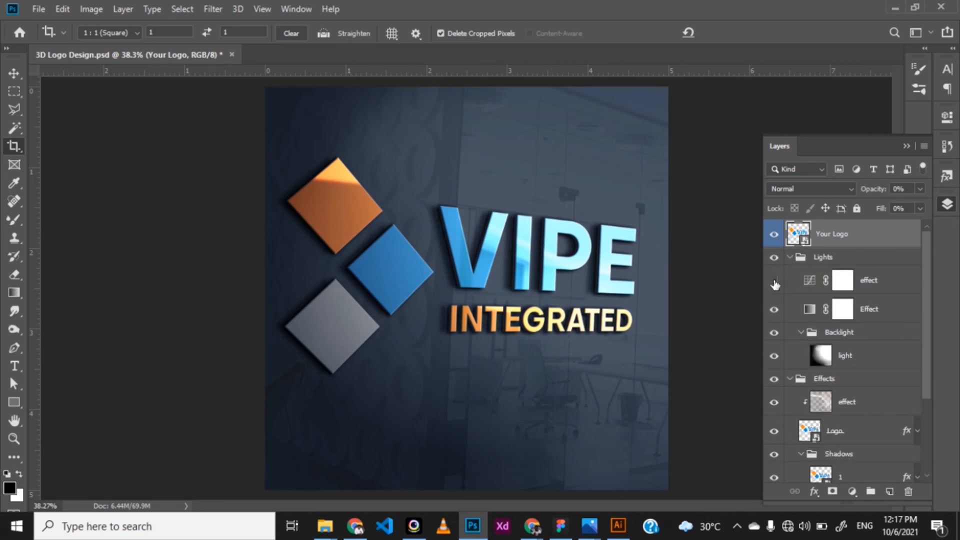
pyautogui.click(774, 281)
pyautogui.click(773, 282)
pyautogui.click(774, 310)
pyautogui.click(774, 309)
pyautogui.click(774, 309)
pyautogui.click(775, 309)
pyautogui.click(774, 356)
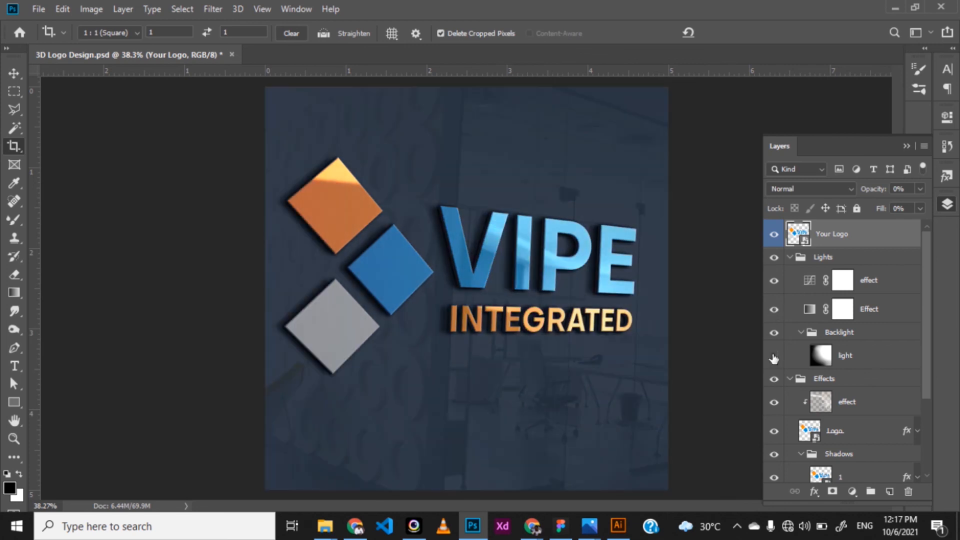
pyautogui.click(773, 356)
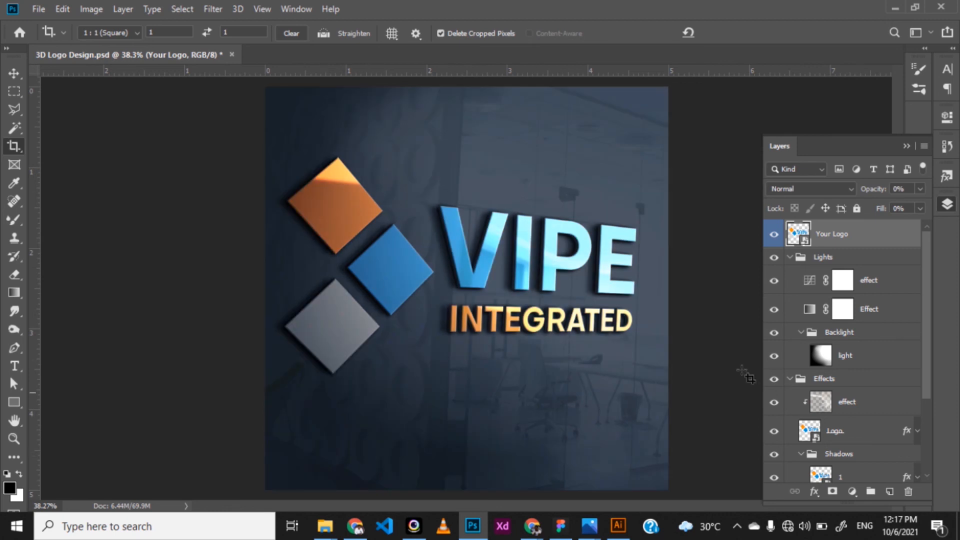
pyautogui.click(800, 332)
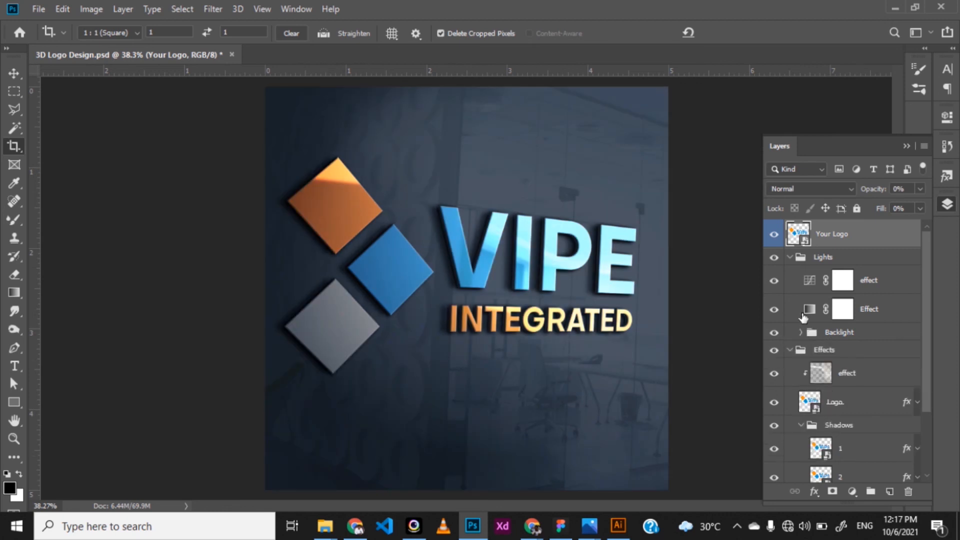
pyautogui.click(790, 257)
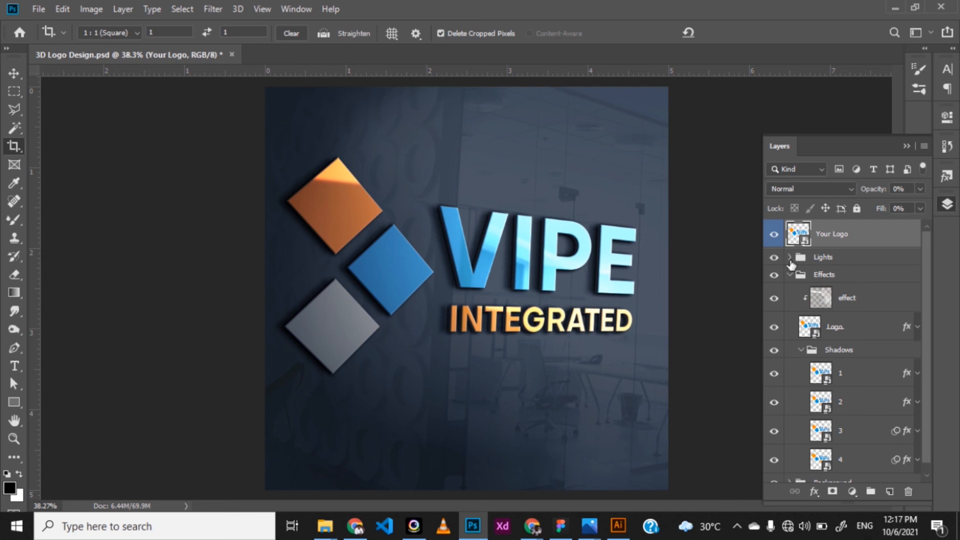
pyautogui.click(789, 274)
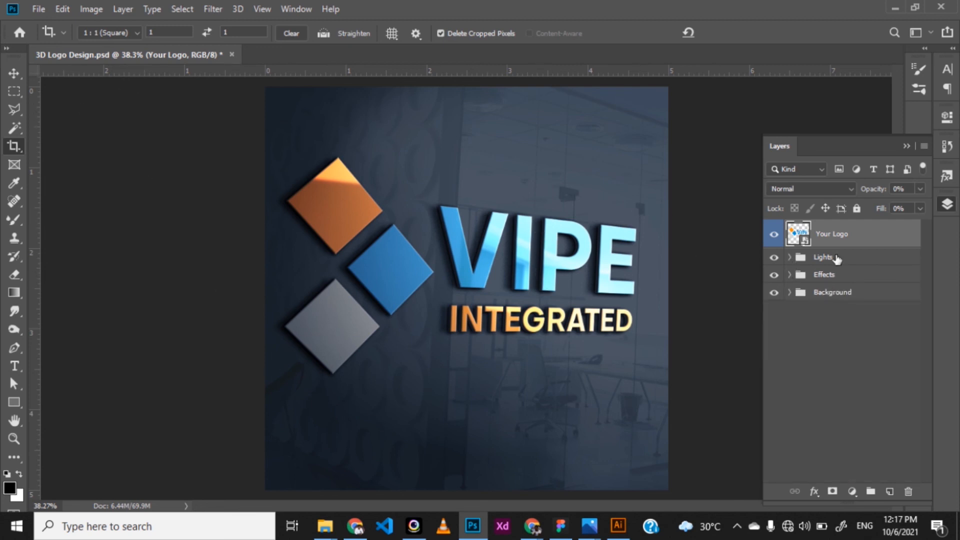
# - Scale down and re-centre the logo inside the Your Logo smart object, save it, and return to the square 3D Logo Design mockup
pyautogui.doubleClick(799, 235)
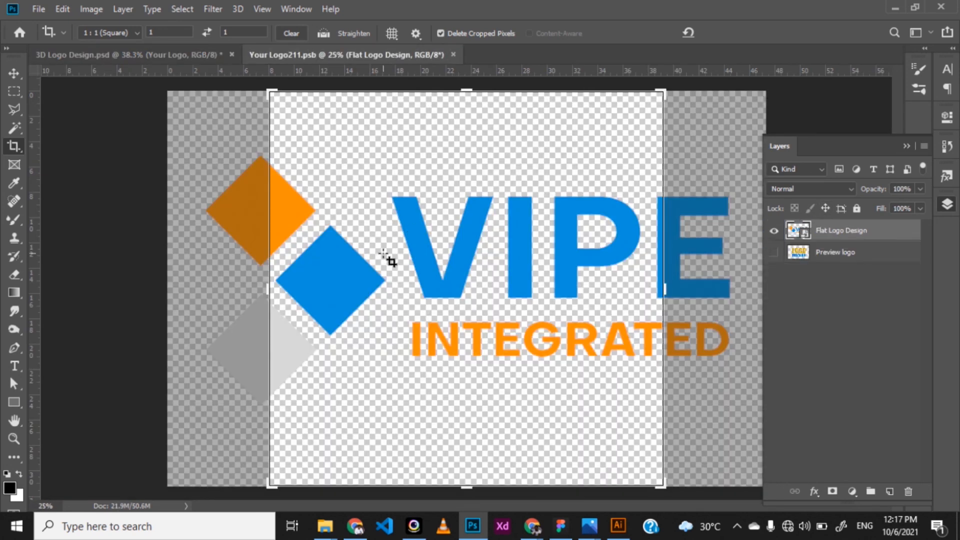
pyautogui.click(12, 69)
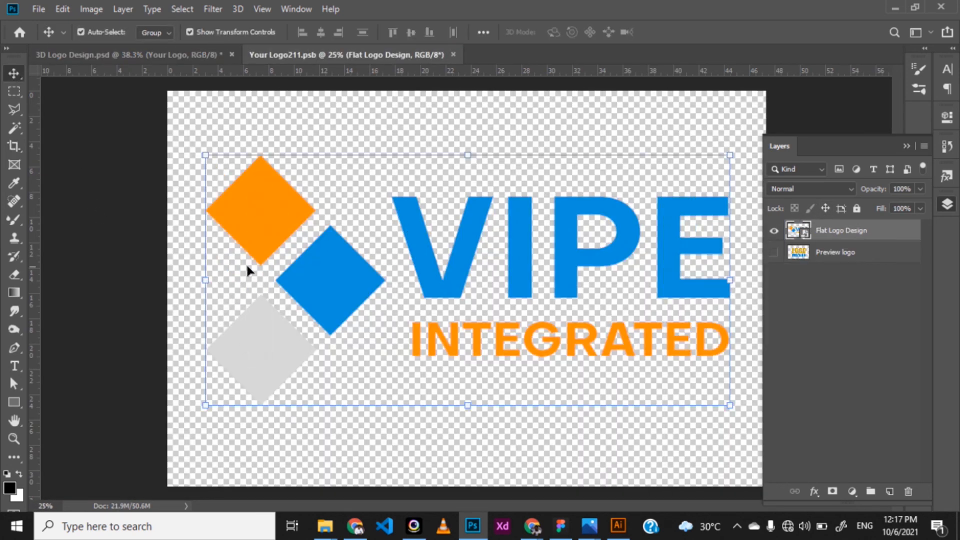
pyautogui.moveTo(209, 282); pyautogui.dragTo(321, 298)
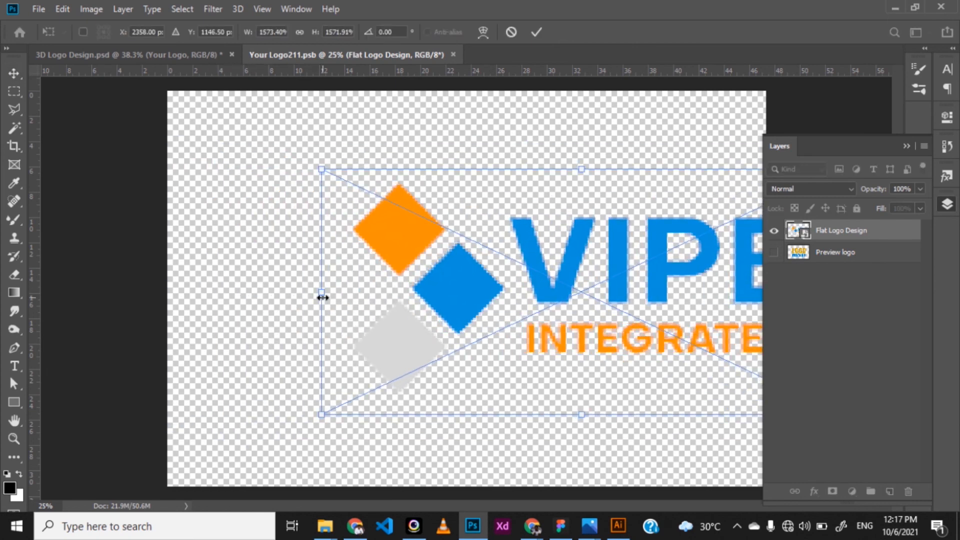
pyautogui.moveTo(553, 275); pyautogui.dragTo(459, 277)
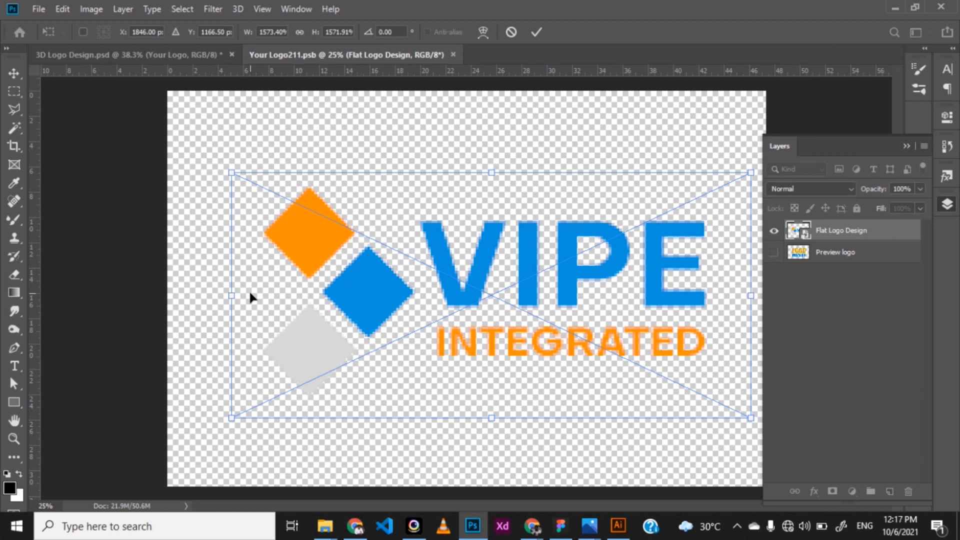
pyautogui.moveTo(233, 295); pyautogui.dragTo(253, 294)
pyautogui.moveTo(447, 280); pyautogui.dragTo(433, 283)
pyautogui.press('Return')
pyautogui.hotkey('ctrl', 's')
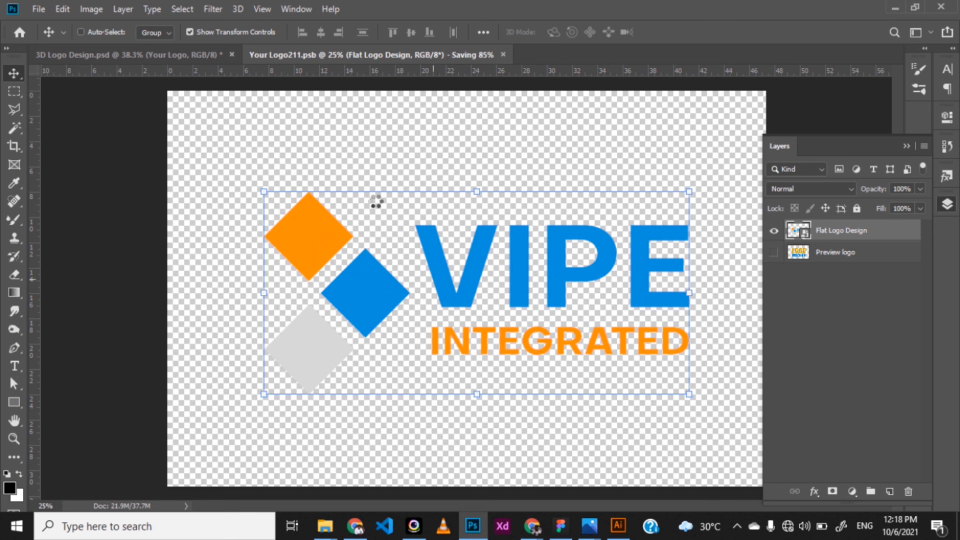
pyautogui.click(164, 55)
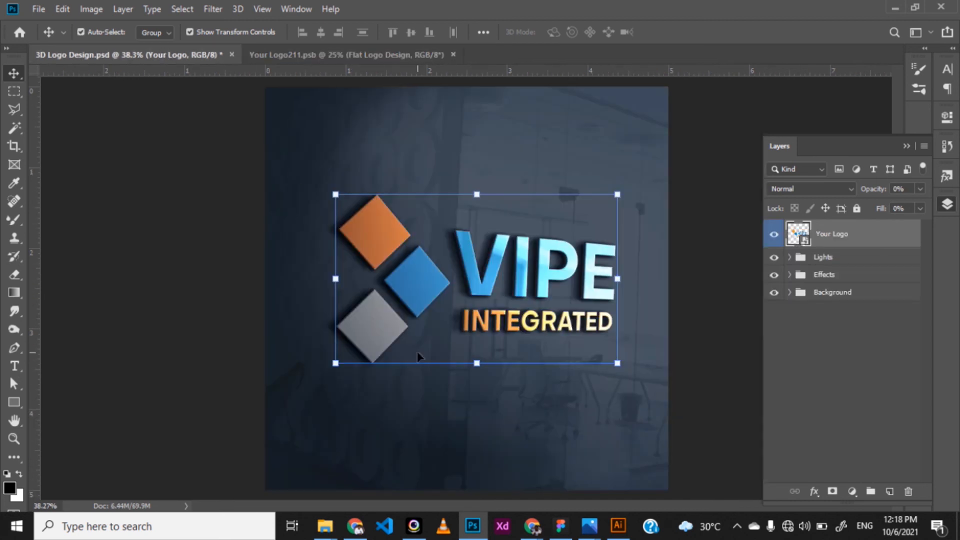
pyautogui.click(403, 50)
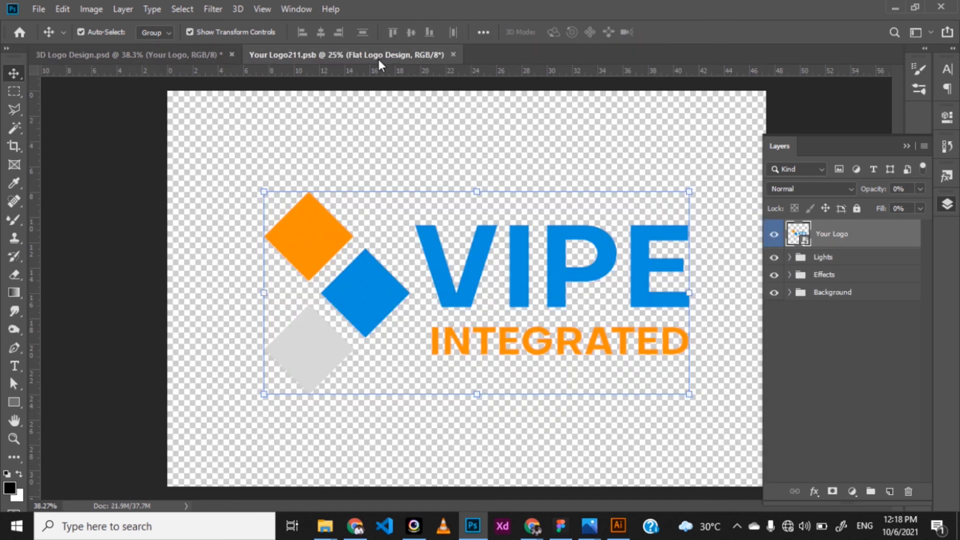
pyautogui.click(148, 55)
# - Save a JPEG copy of the square mockup as 3D Logo Design Square.jpg in the PS Essential Course folder
pyautogui.hotkey('ctrl', 'shift', 's')
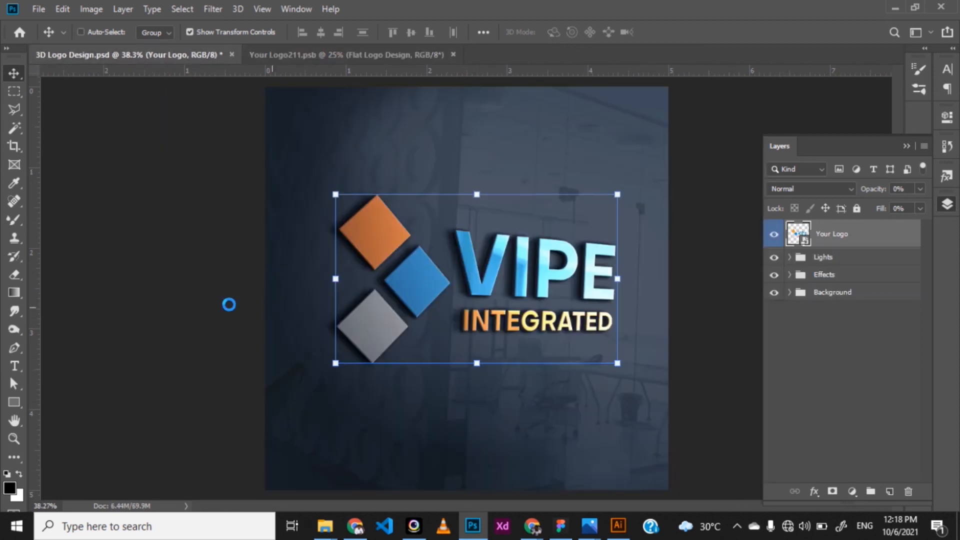
pyautogui.click(184, 266)
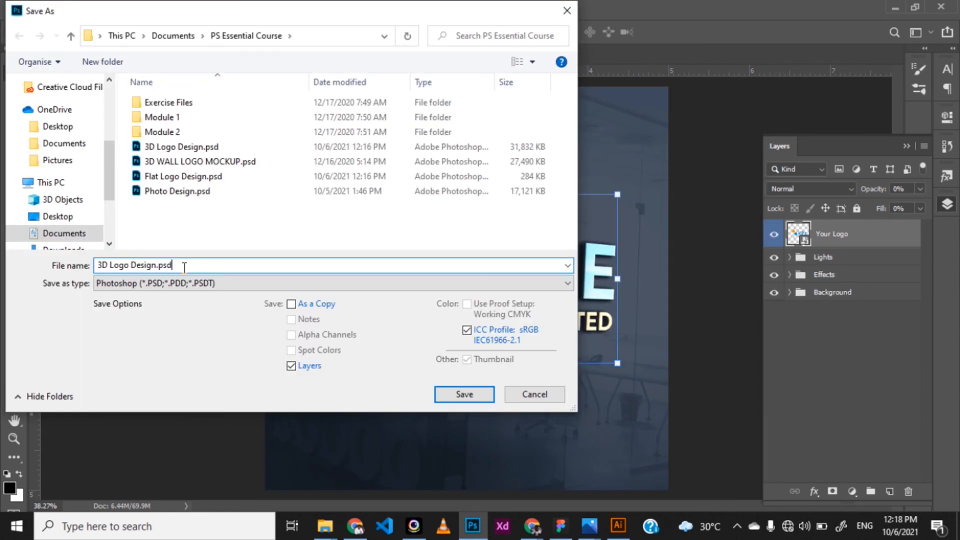
pyautogui.press('BackSpace')
pyautogui.press('BackSpace')
pyautogui.press('BackSpace')
pyautogui.press('BackSpace')
pyautogui.press('BackSpace')
pyautogui.write('n Square')
pyautogui.click(145, 283)
pyautogui.click(145, 394)
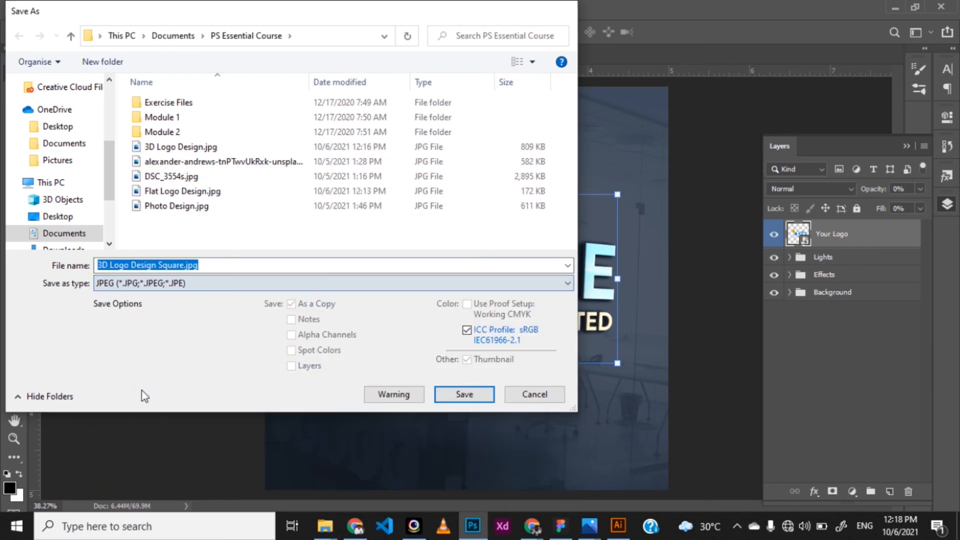
pyautogui.press('Return')
pyautogui.press('Return')
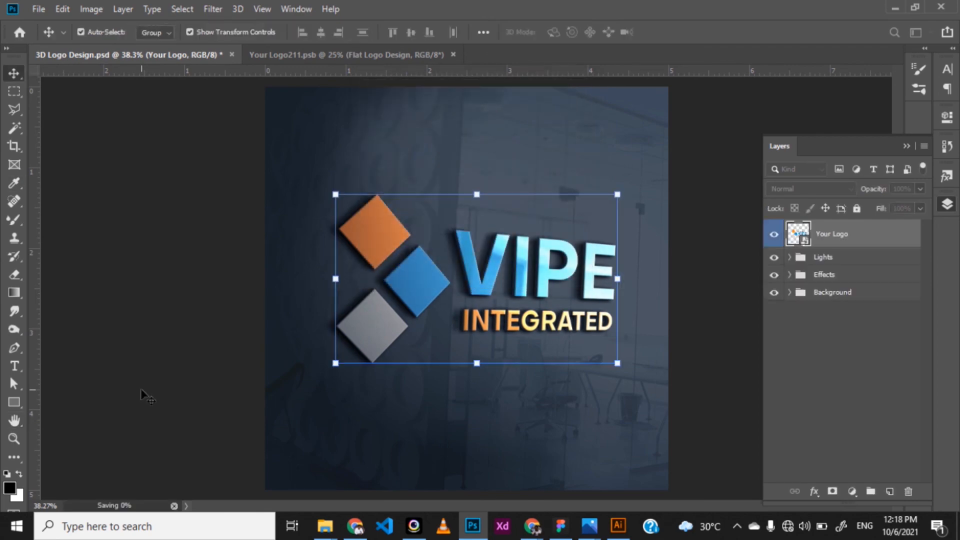
# - Open 3D Logo Design Square.jpg from File Explorer to check the export, close it, and return to Photoshop
pyautogui.hotkey('alt', 'Tab')
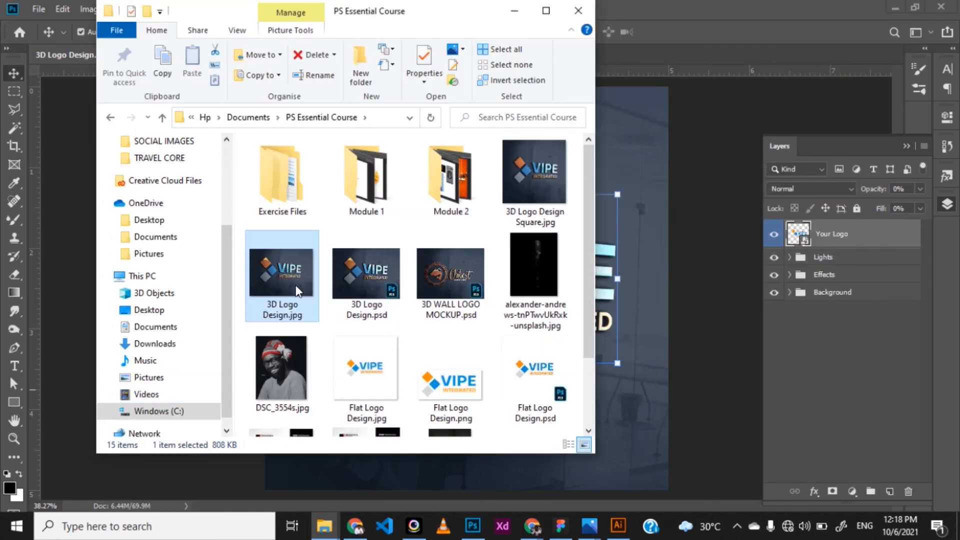
pyautogui.doubleClick(549, 189)
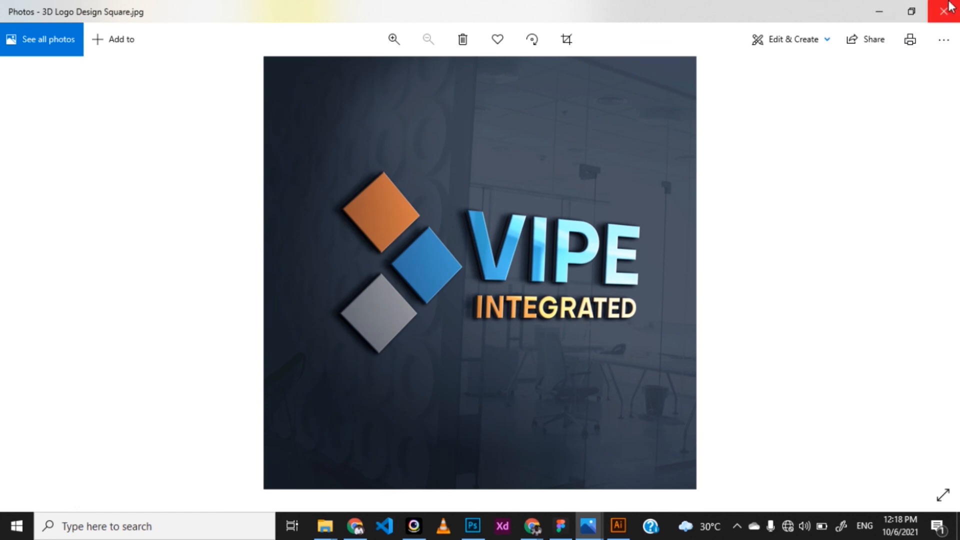
pyautogui.click(944, 11)
pyautogui.click(556, 10)
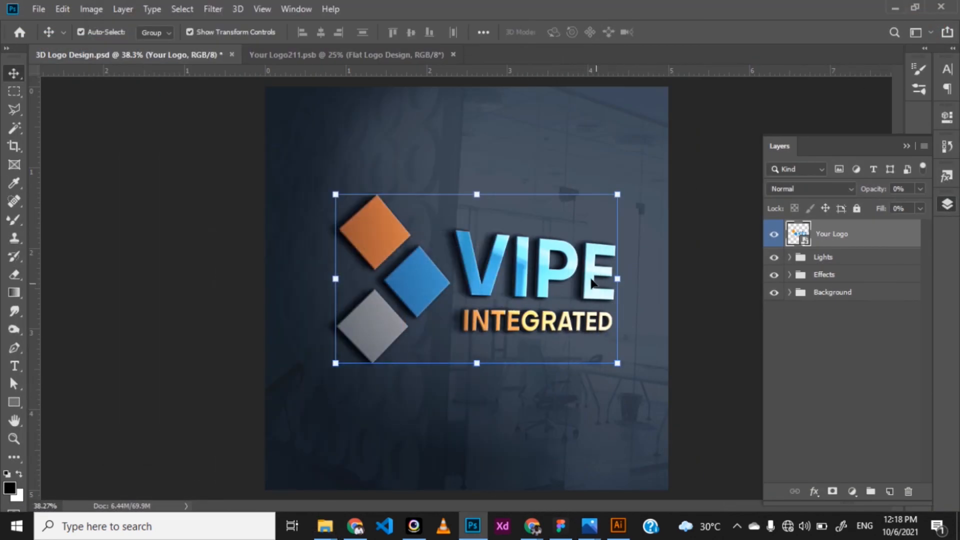